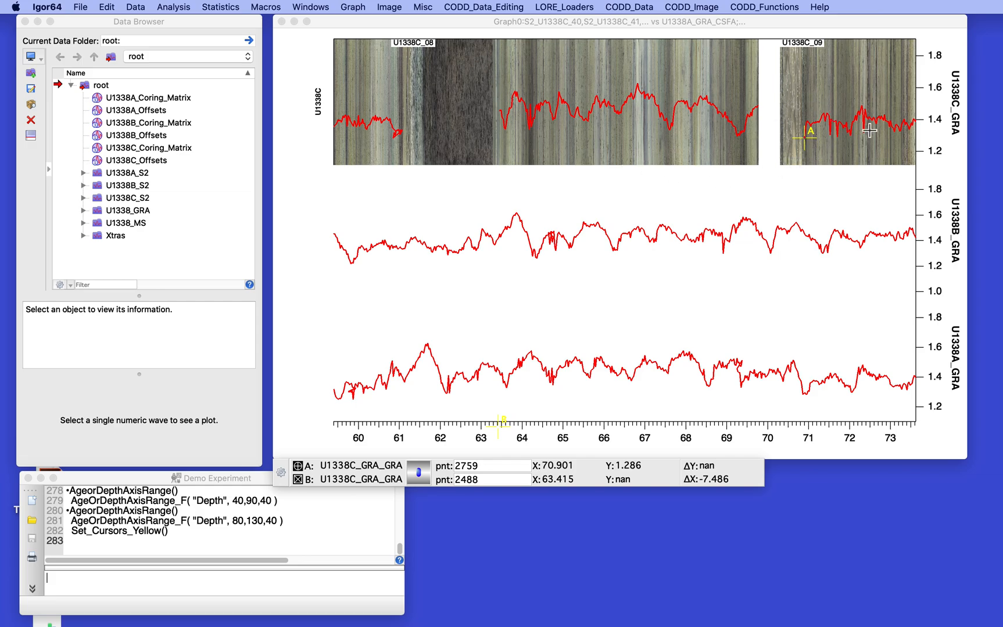
# Step: Build the U1338C_GRA_Data table from the U1338_GRA folder with Make_DataTable
pyautogui.click(626, 6)
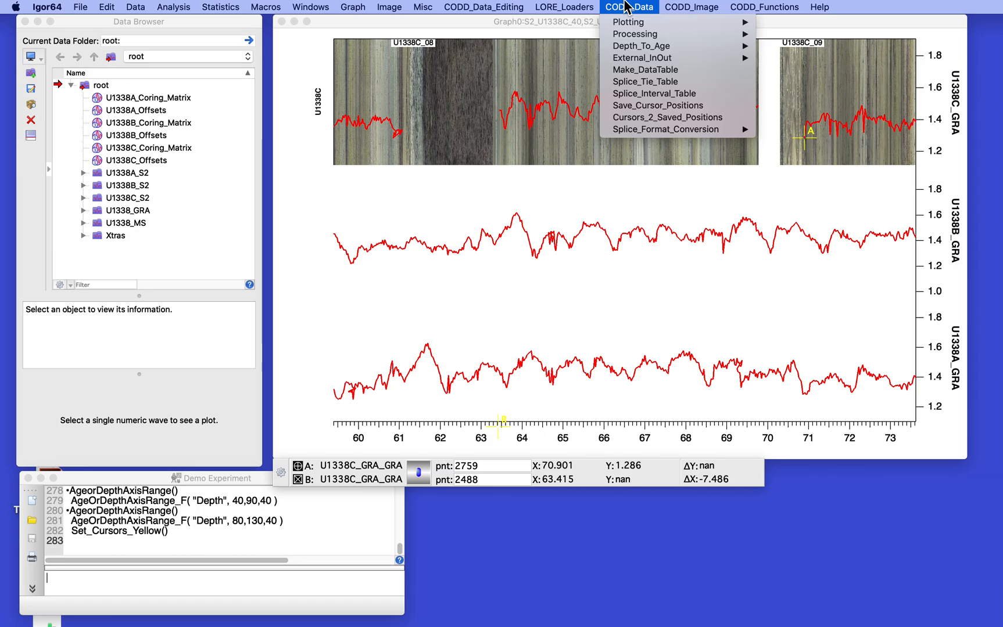
pyautogui.click(634, 70)
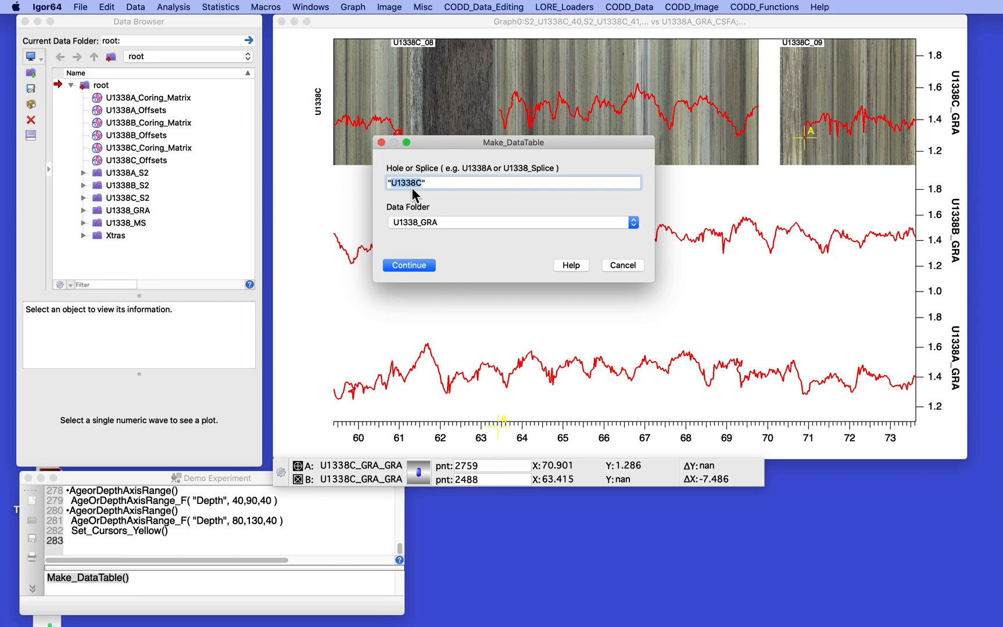
pyautogui.click(409, 265)
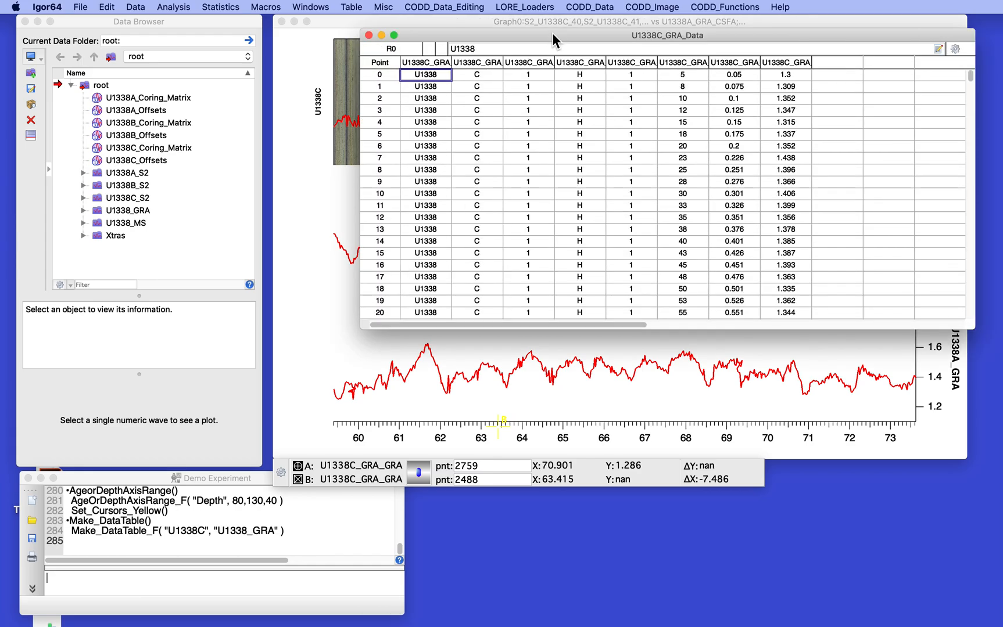
# Step: Move the table window off the core images to near the top of the screen
pyautogui.moveTo(553, 29); pyautogui.dragTo(308, 309)
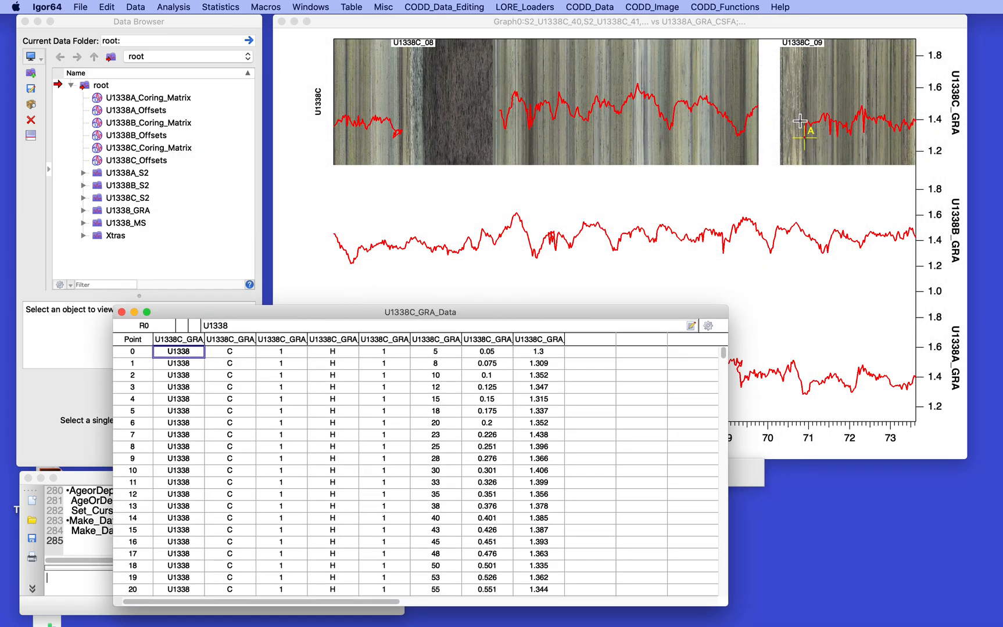
pyautogui.moveTo(582, 315); pyautogui.dragTo(646, 36)
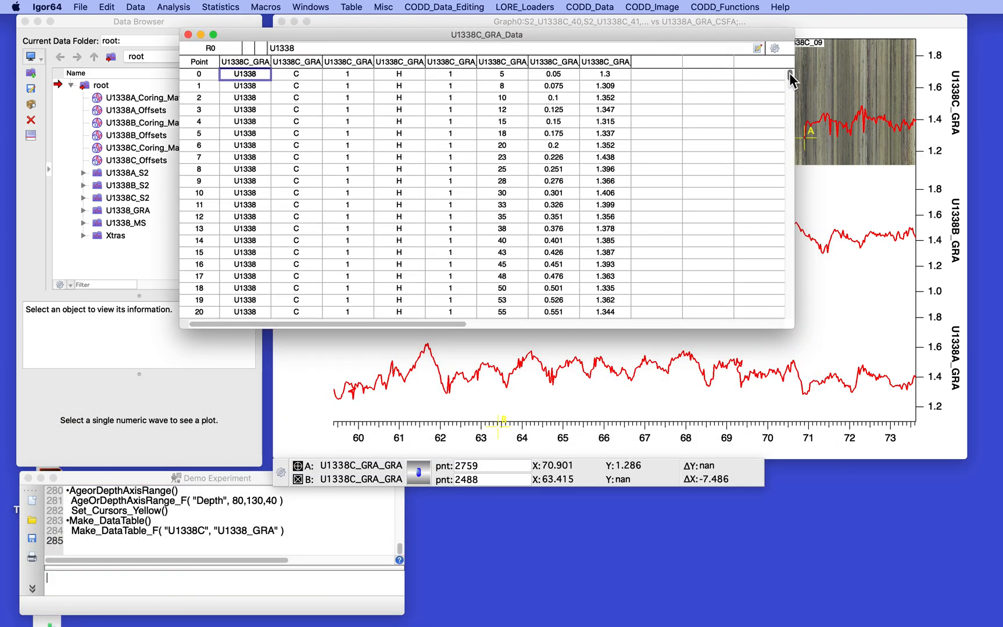
pyautogui.moveTo(790, 75); pyautogui.dragTo(788, 106)
# Step: Scroll down the U1338C_GRA_Data table to the rows near point 2396 where GRA values go blank
pyautogui.scroll(-14, 630, 138)
pyautogui.hscroll(2, 604, 125)
pyautogui.scroll(-3, 599, 119)
pyautogui.hscroll(-1, 591, 109)
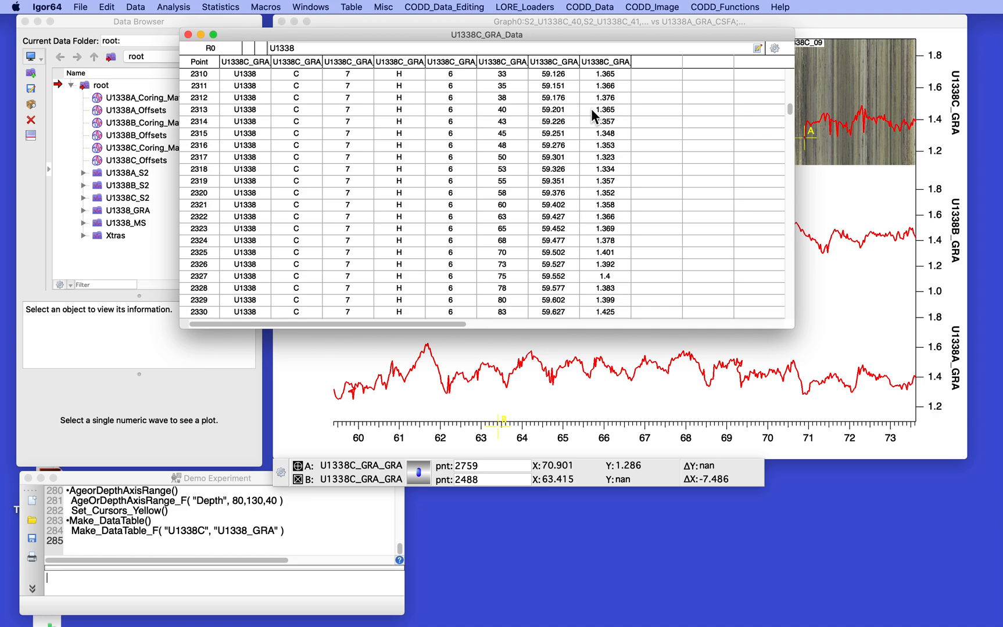
pyautogui.scroll(-13, 591, 109)
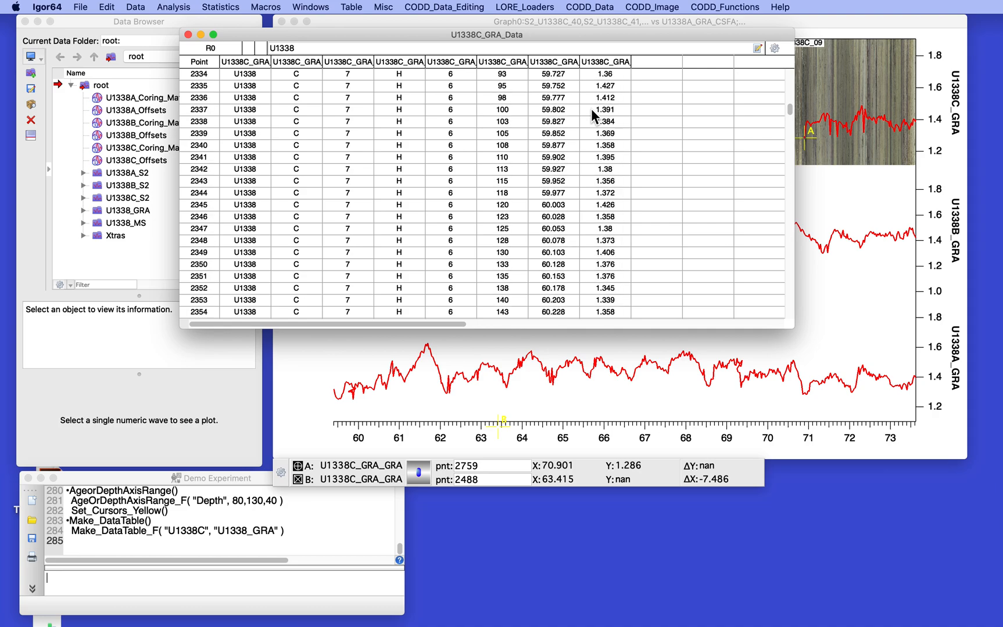
pyautogui.scroll(-13, 591, 109)
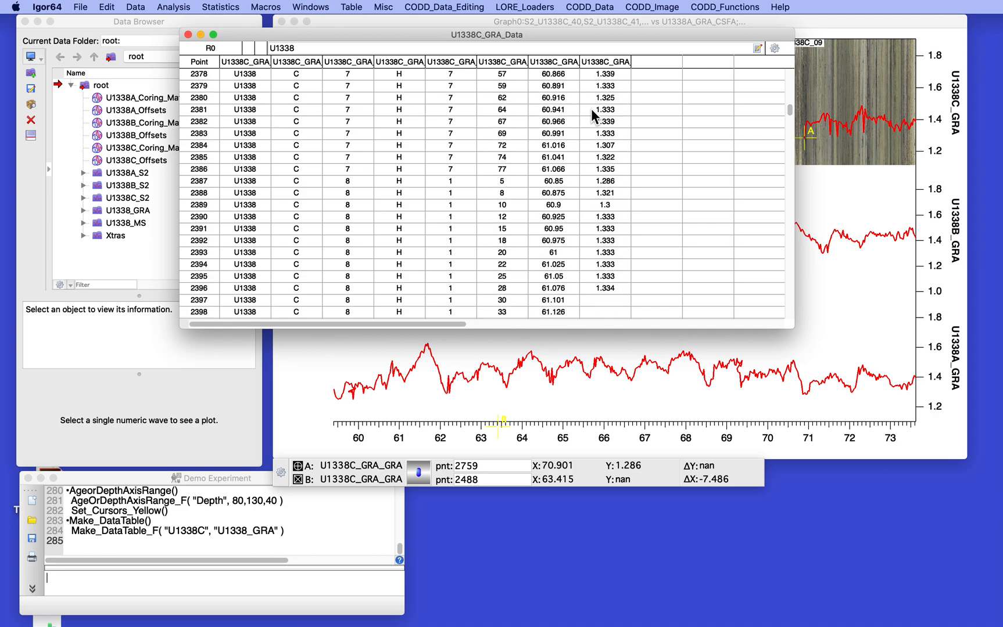
pyautogui.scroll(-10, 591, 108)
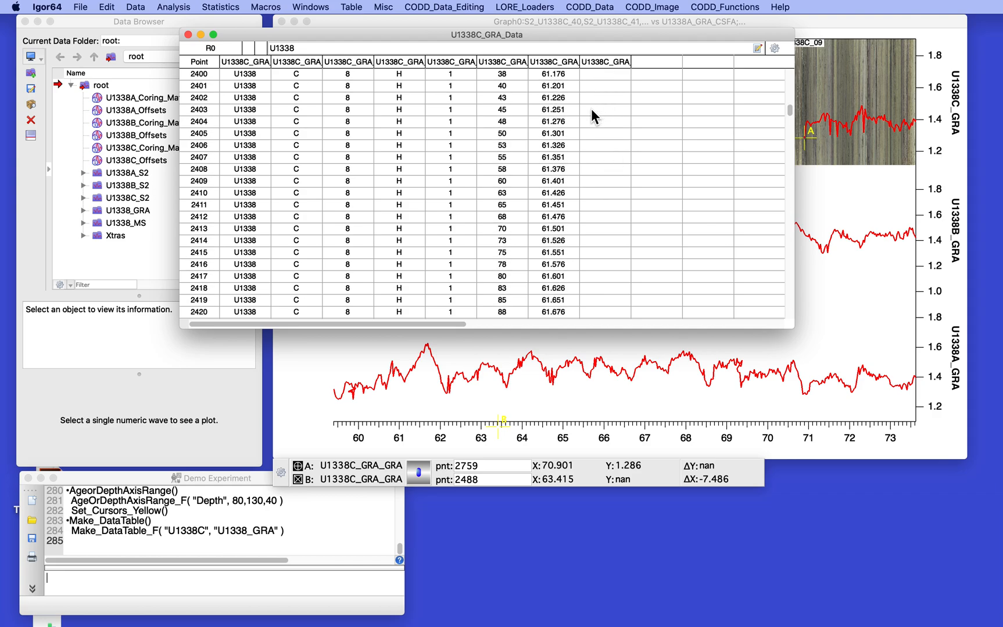
pyautogui.scroll(-20, 591, 109)
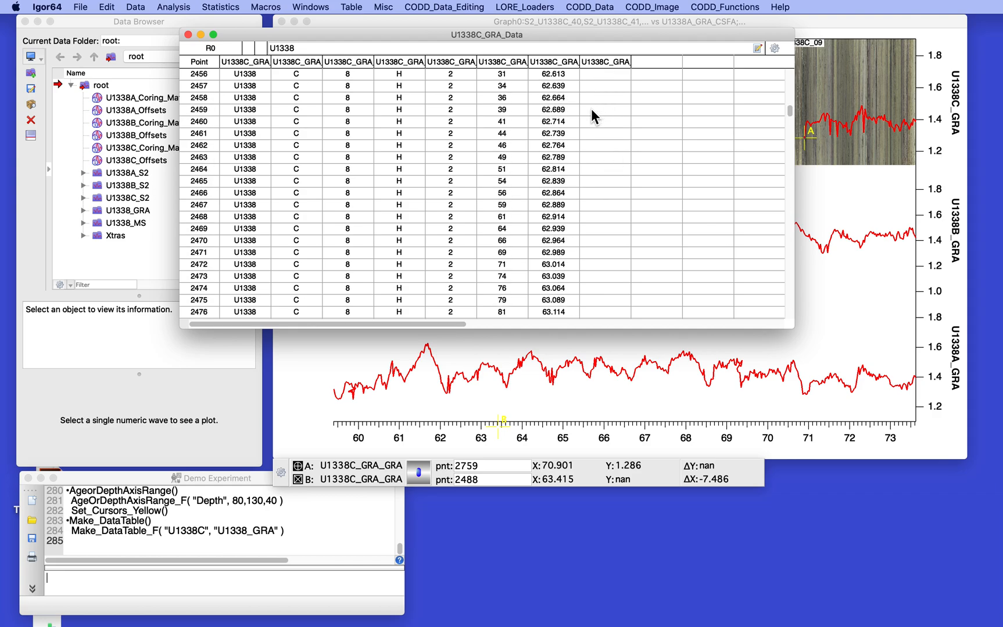
pyautogui.scroll(-10, 591, 109)
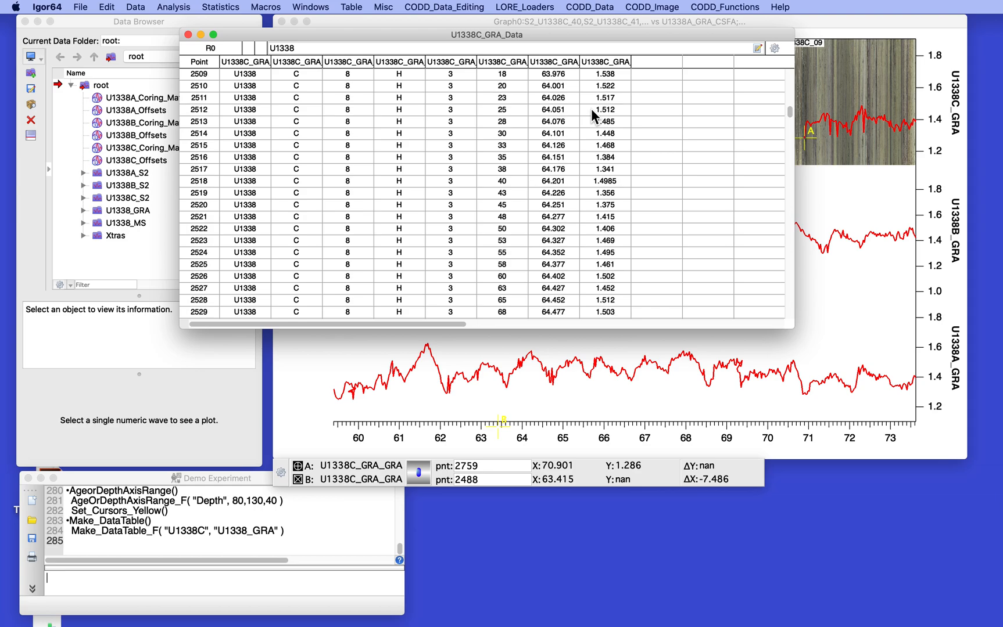
pyautogui.scroll(-20, 591, 108)
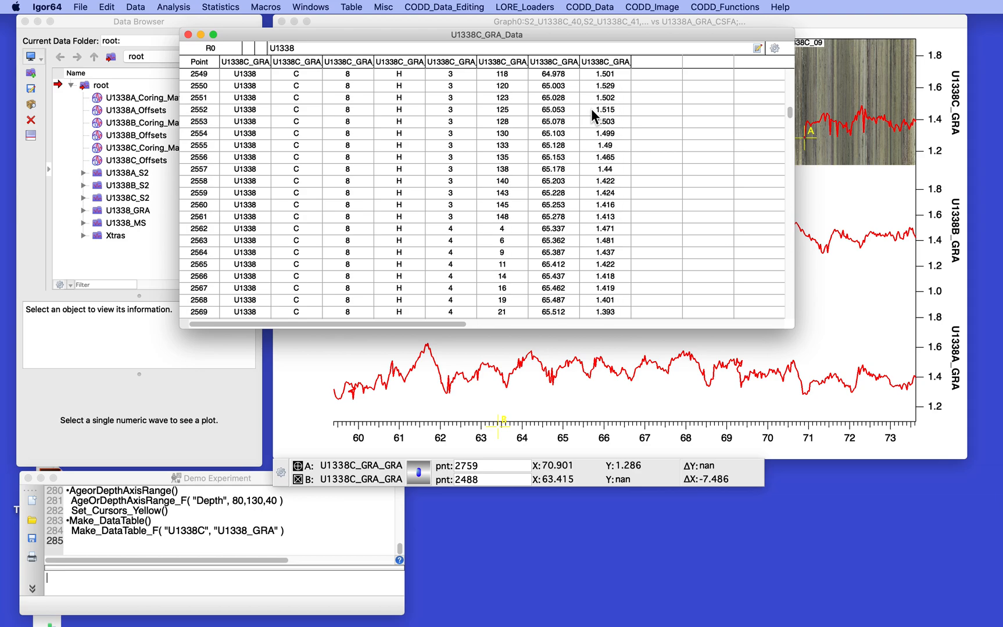
pyautogui.scroll(-20, 591, 109)
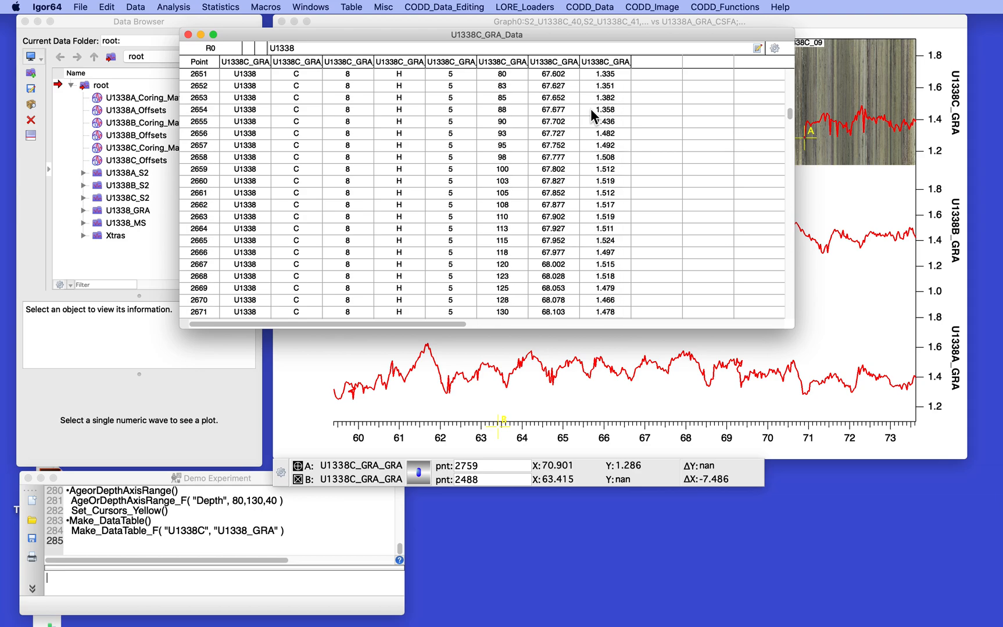
pyautogui.scroll(-20, 590, 109)
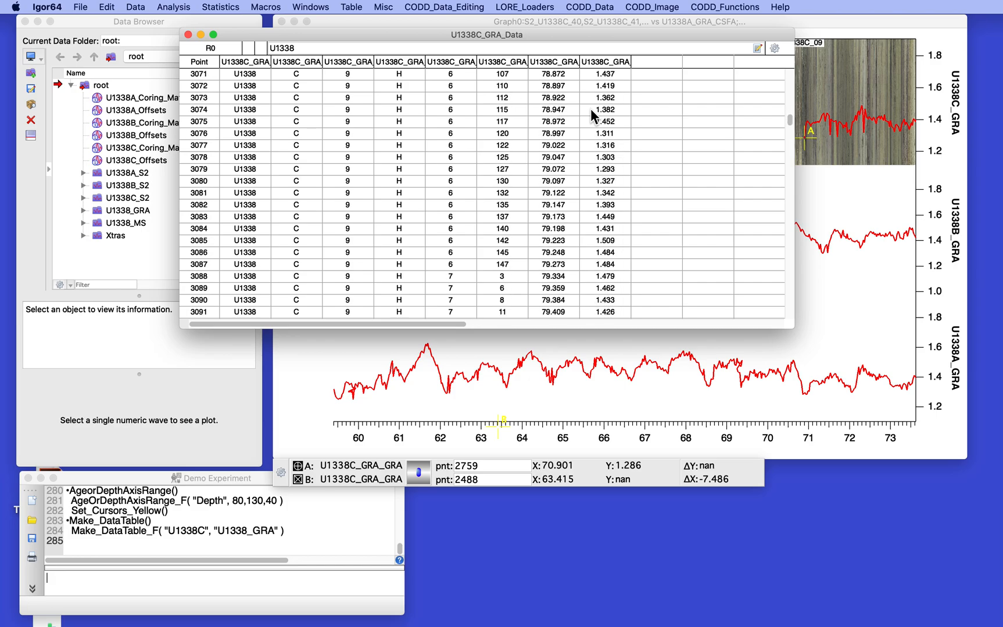
pyautogui.scroll(-20, 590, 108)
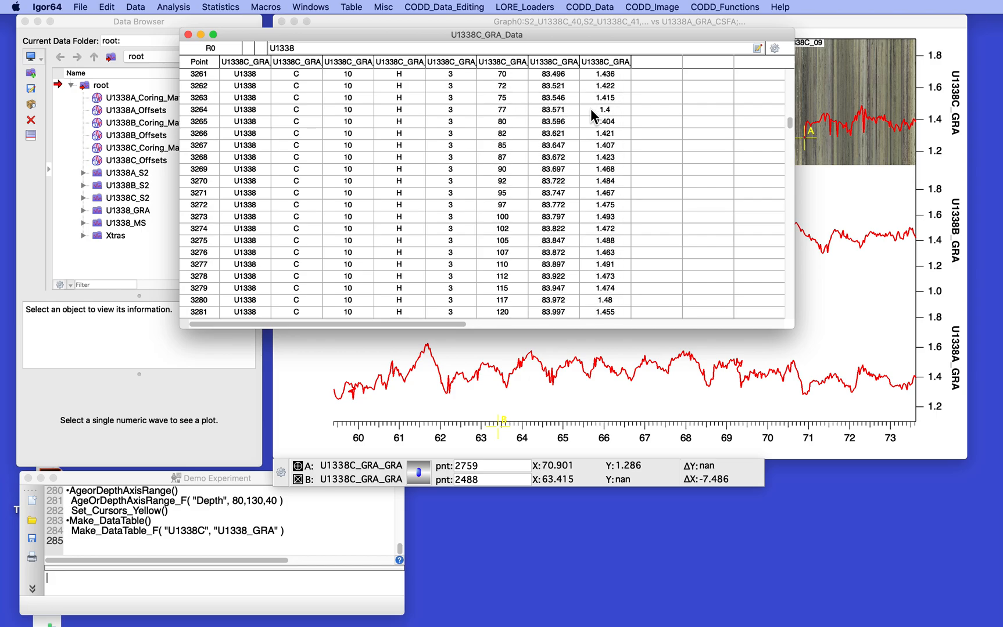
pyautogui.scroll(-3, 589, 109)
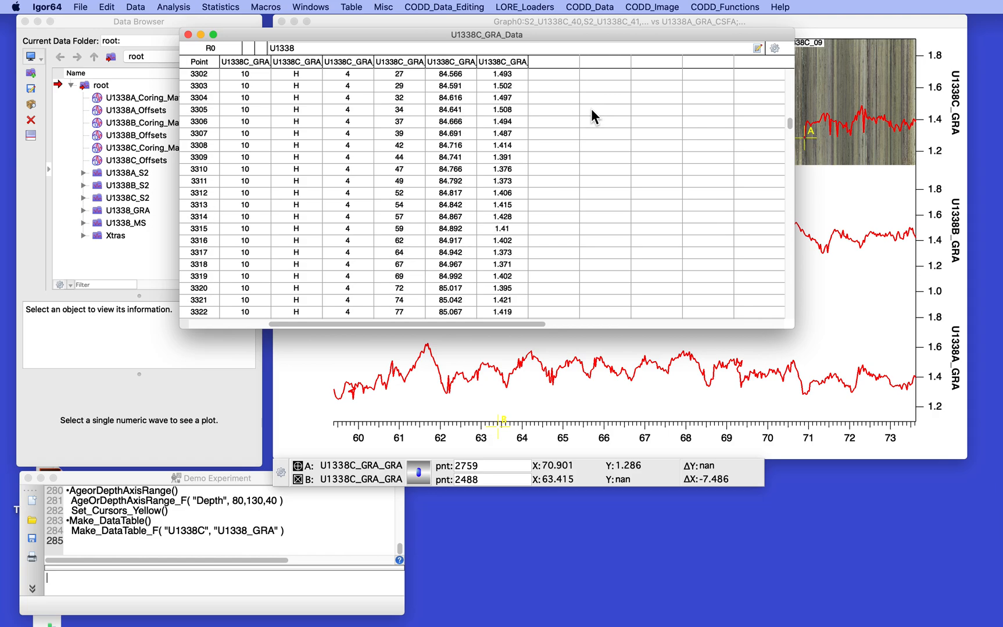
pyautogui.scroll(20, 591, 109)
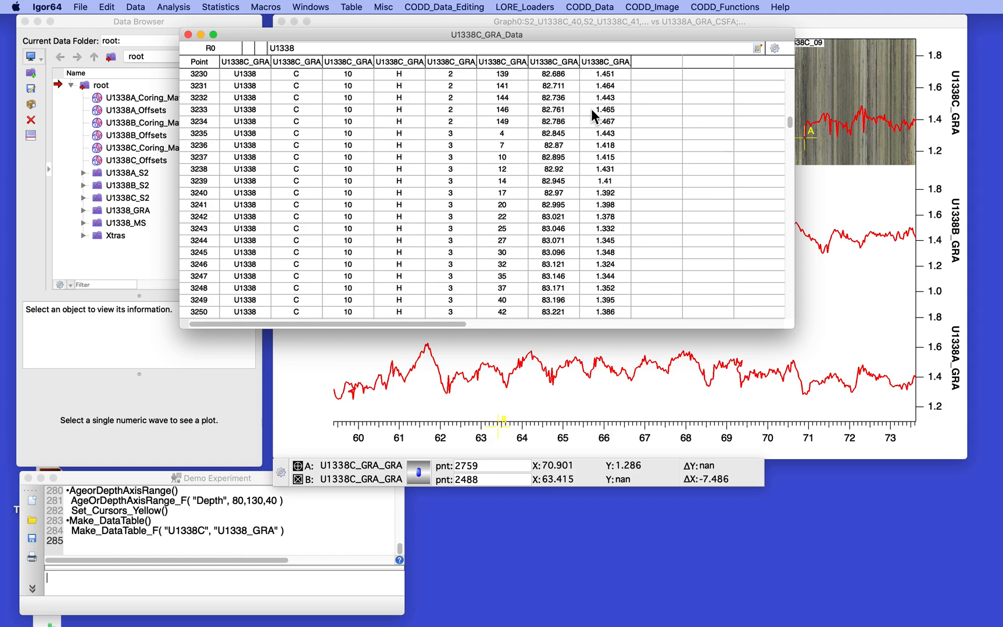
pyautogui.scroll(20, 591, 108)
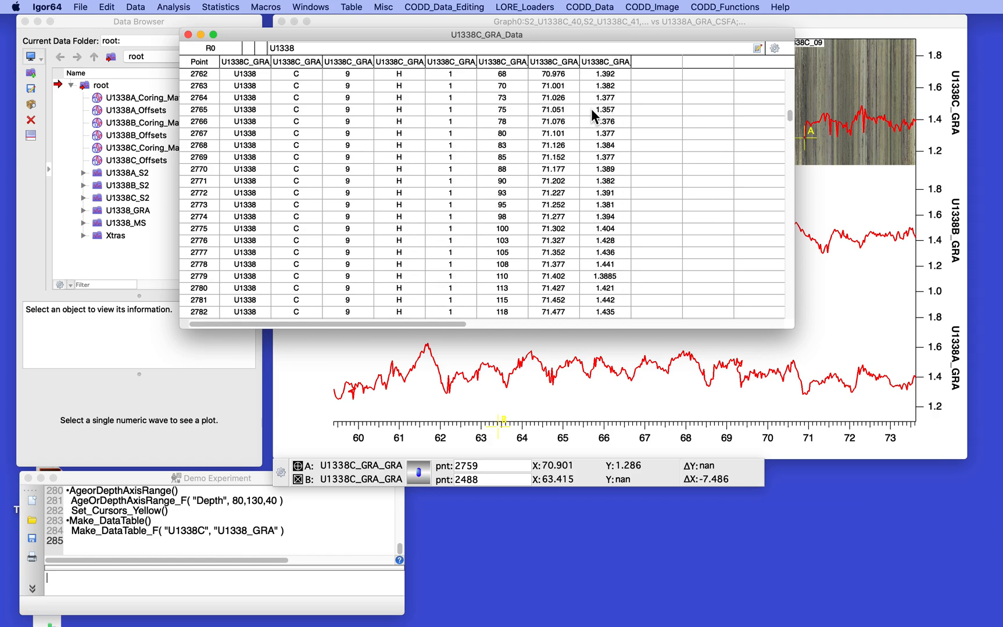
pyautogui.scroll(19, 591, 109)
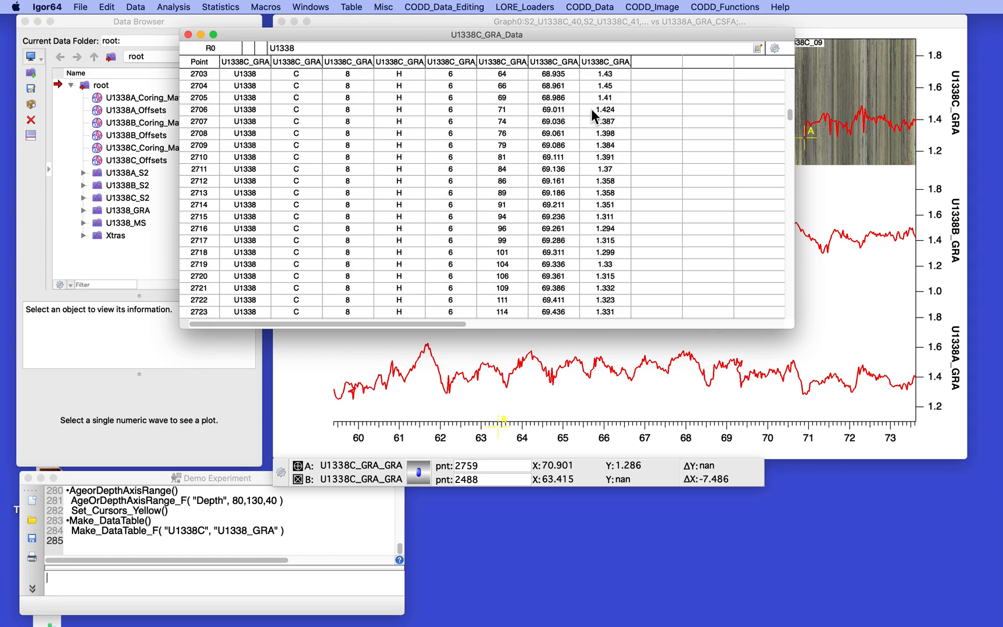
pyautogui.scroll(20, 591, 109)
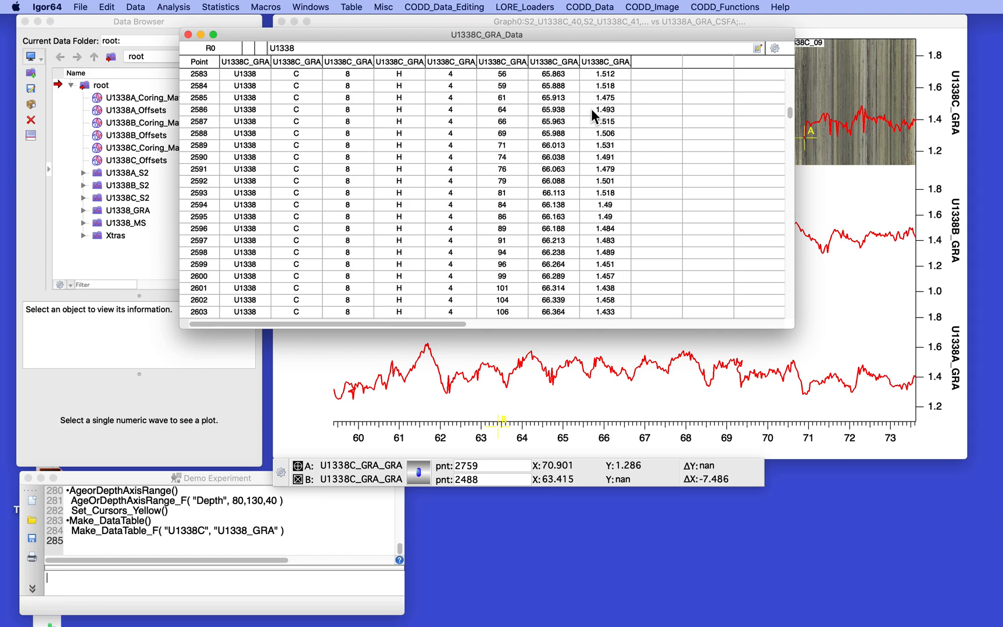
pyautogui.scroll(20, 590, 109)
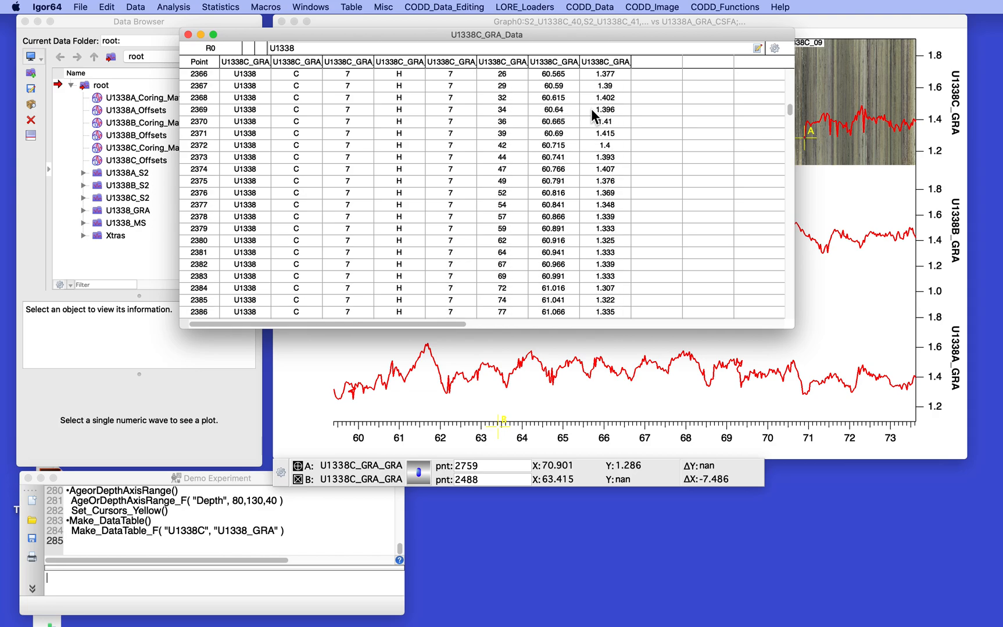
pyautogui.scroll(-12, 591, 109)
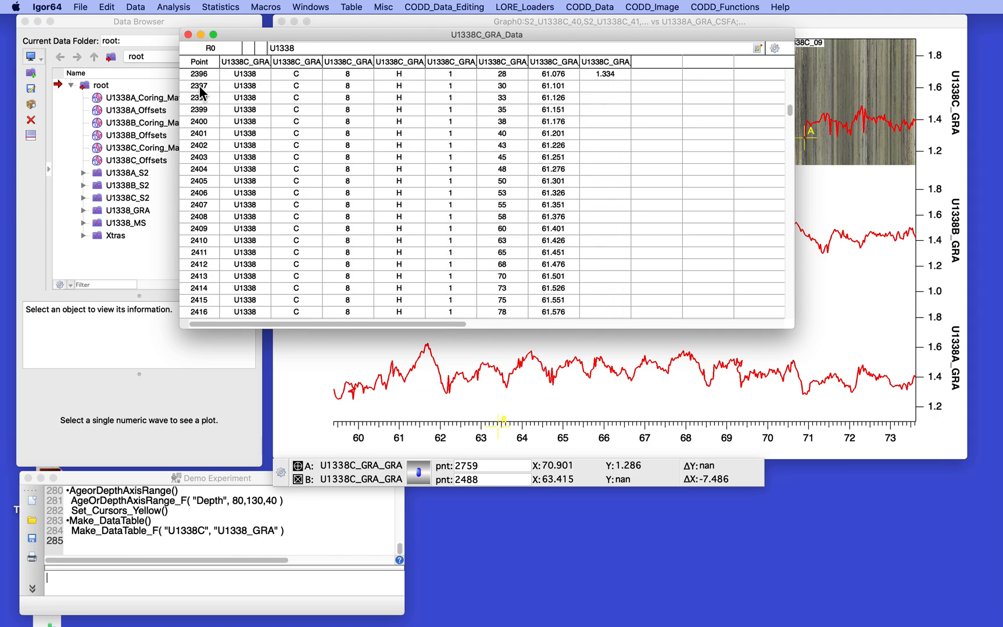
# Step: Select the core 8 rows from point 2397 that lack GRA values and remove them
pyautogui.moveTo(199, 87); pyautogui.dragTo(186, 265)
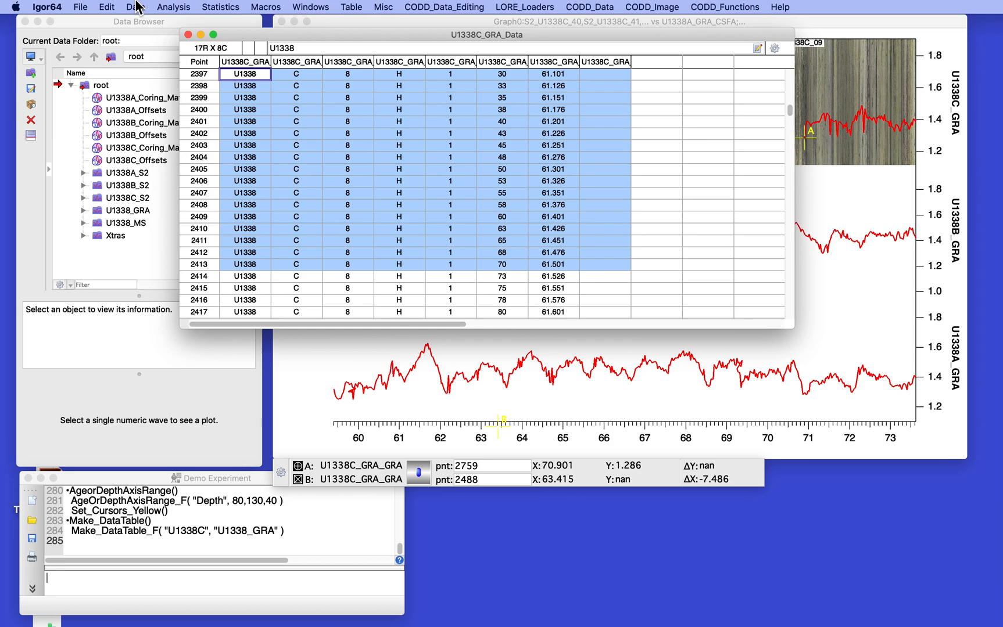
pyautogui.click(105, 7)
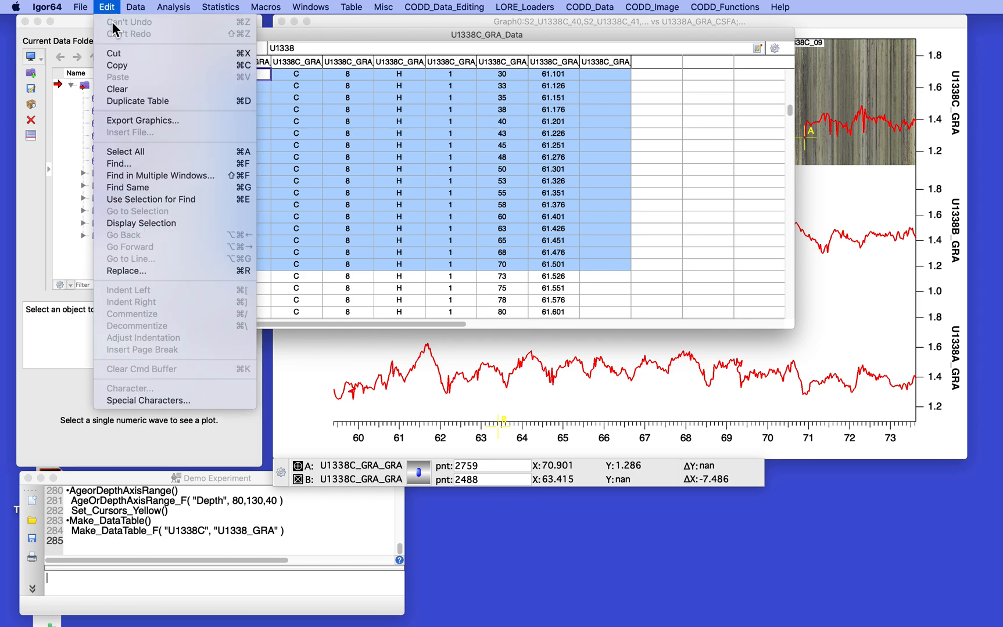
pyautogui.click(130, 53)
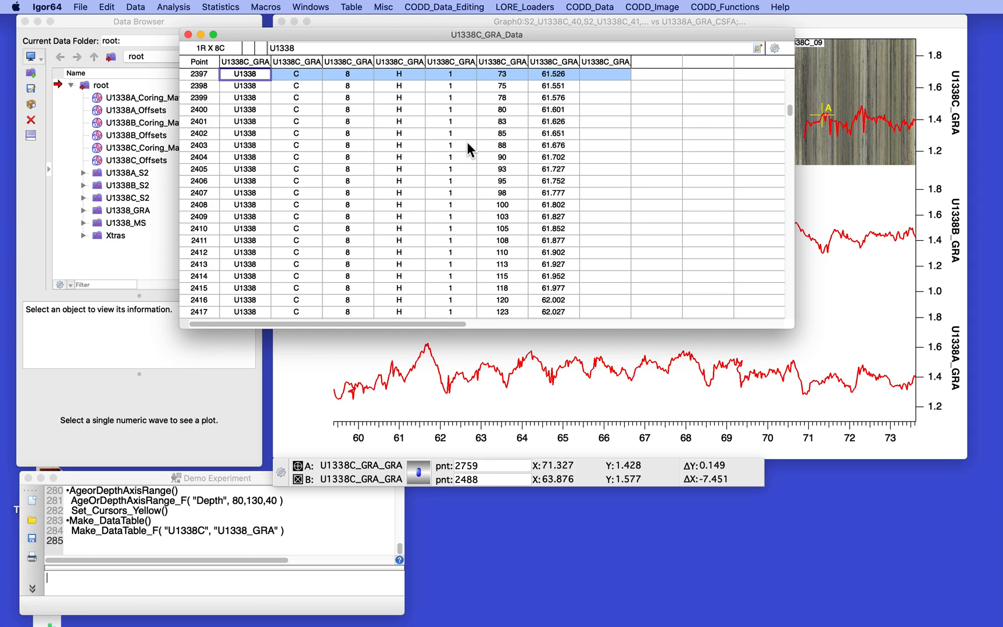
pyautogui.click(456, 6)
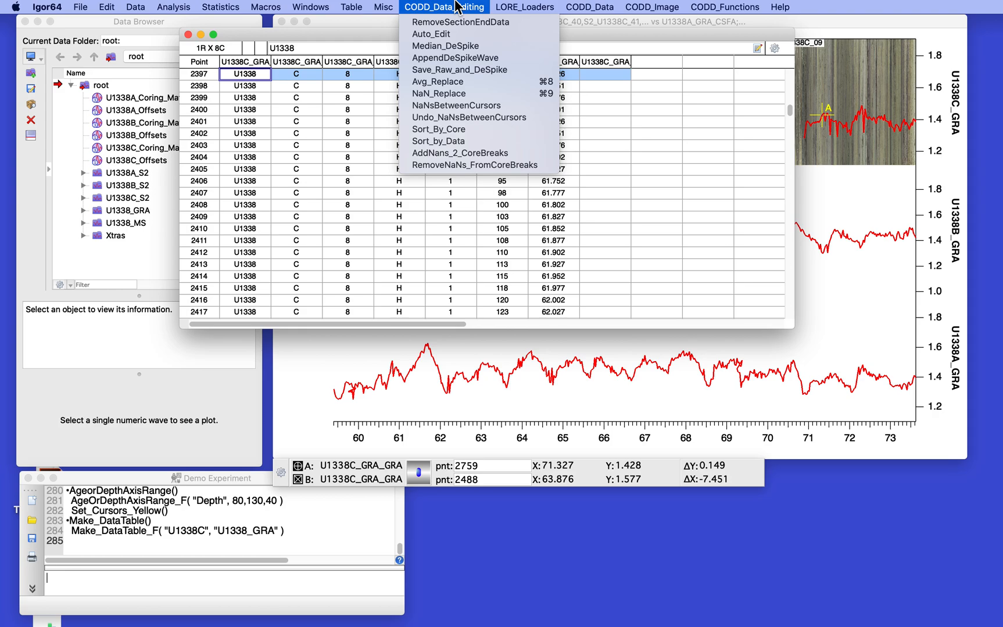
# Step: Sort the table with Sort_by_Data for hole U1338C, technique and data GRA
pyautogui.moveTo(570, 7)
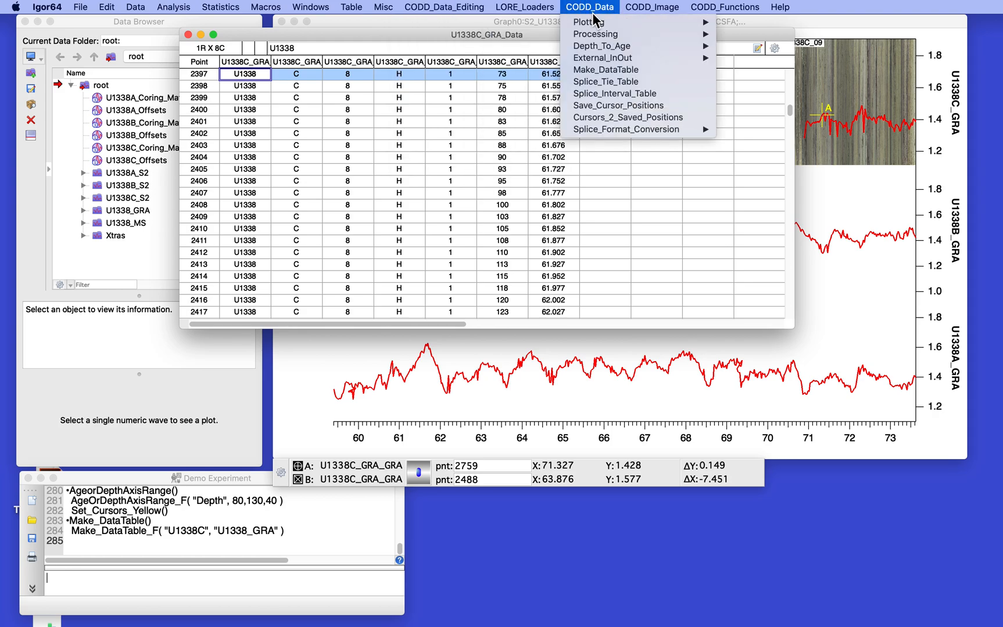
pyautogui.moveTo(604, 36)
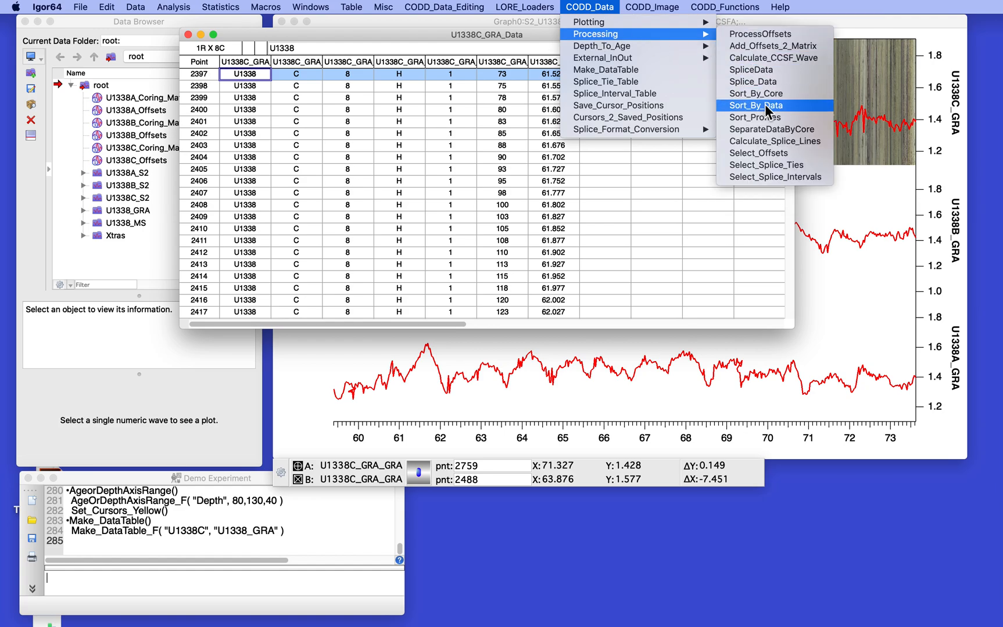
pyautogui.moveTo(442, 7)
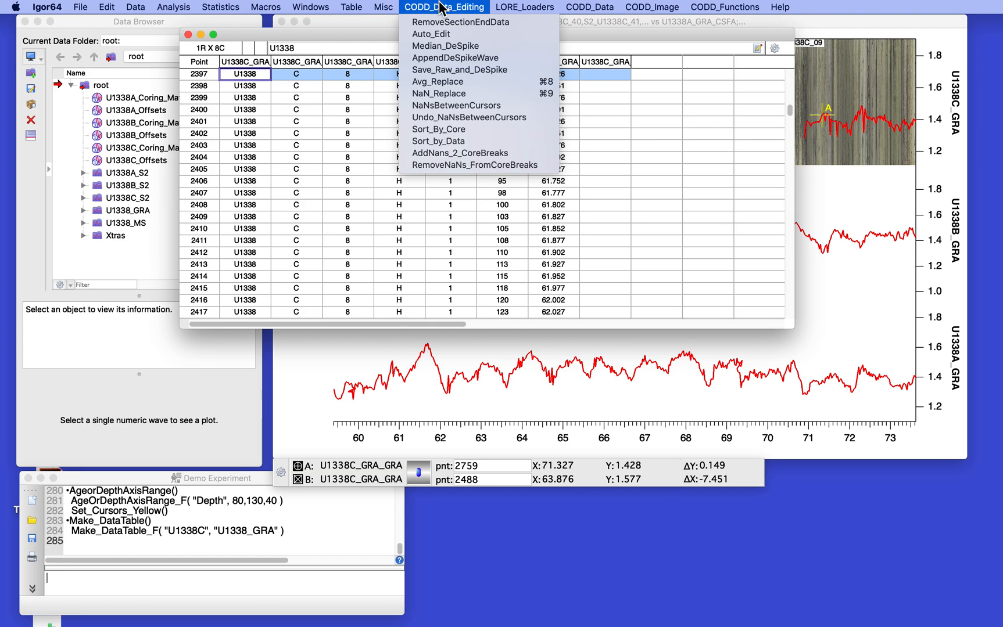
pyautogui.click(443, 141)
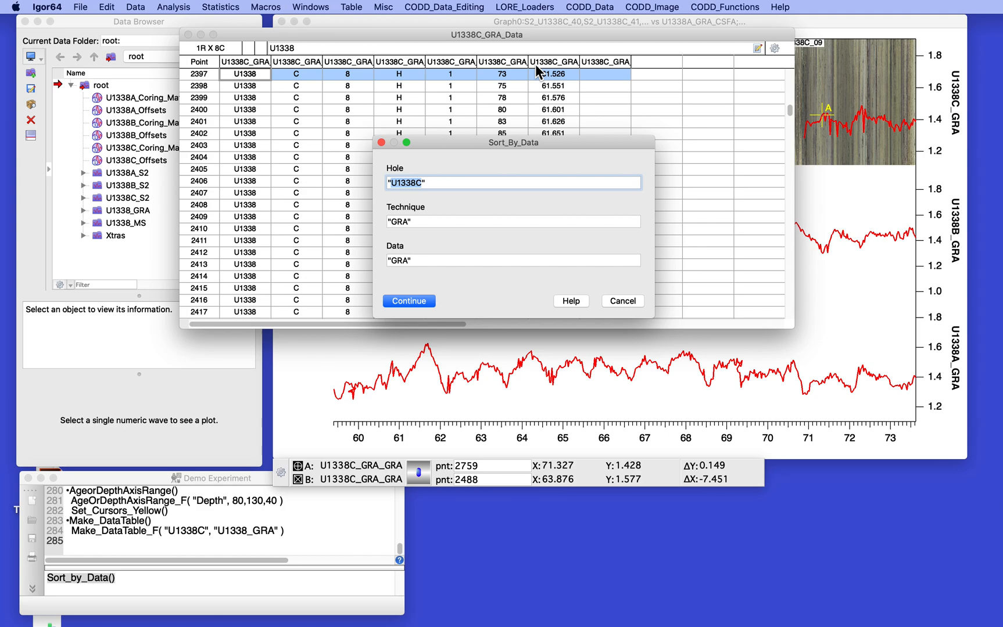
pyautogui.click(409, 301)
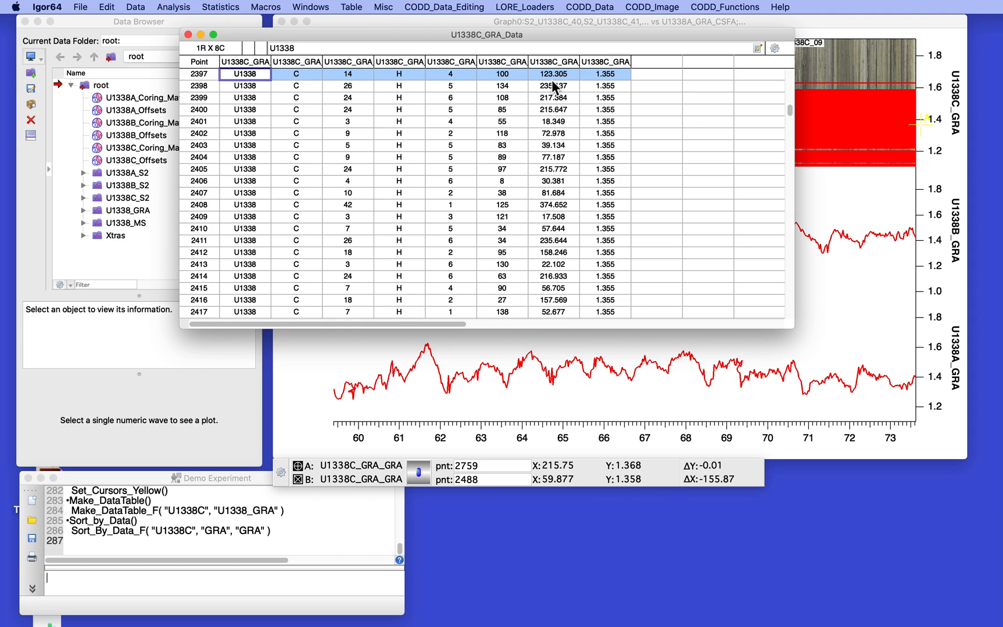
# Step: Scroll to the end of the GRA-sorted table, where blank-GRA rows start after point 16184
pyautogui.scroll(-20, 604, 107)
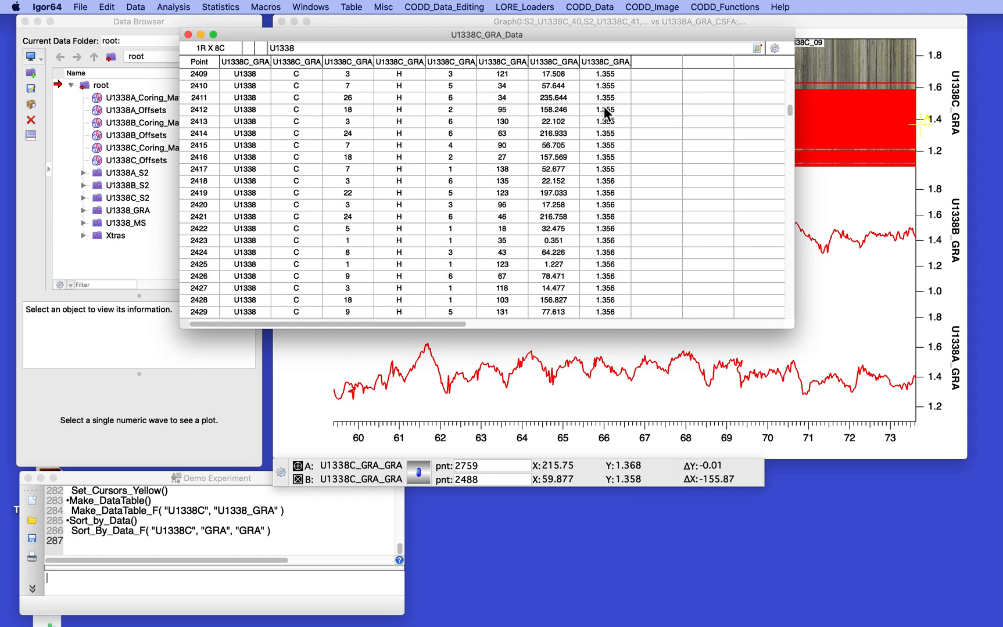
pyautogui.scroll(-20, 605, 108)
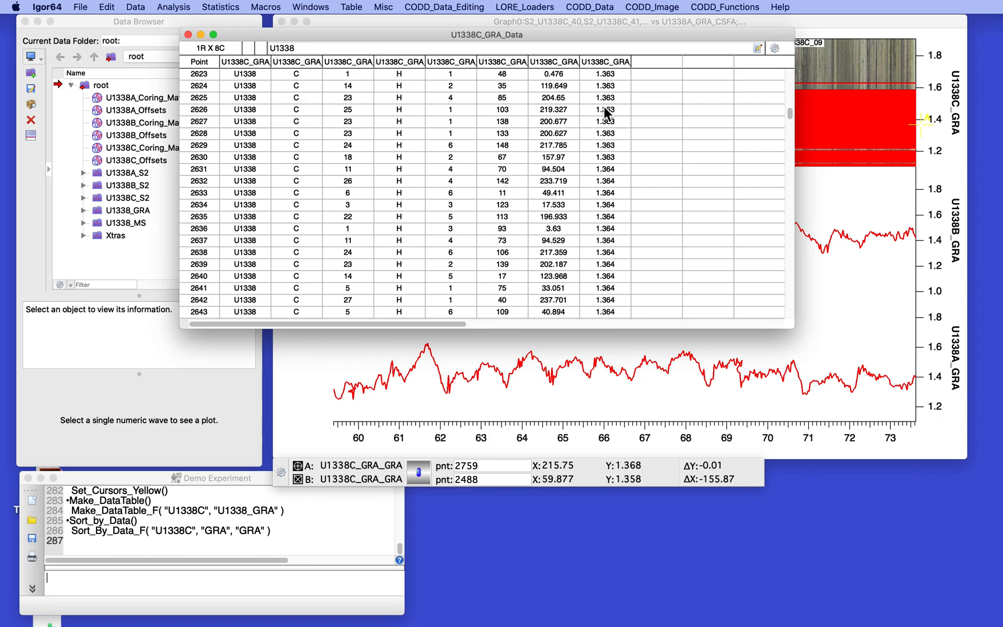
pyautogui.scroll(-20, 604, 108)
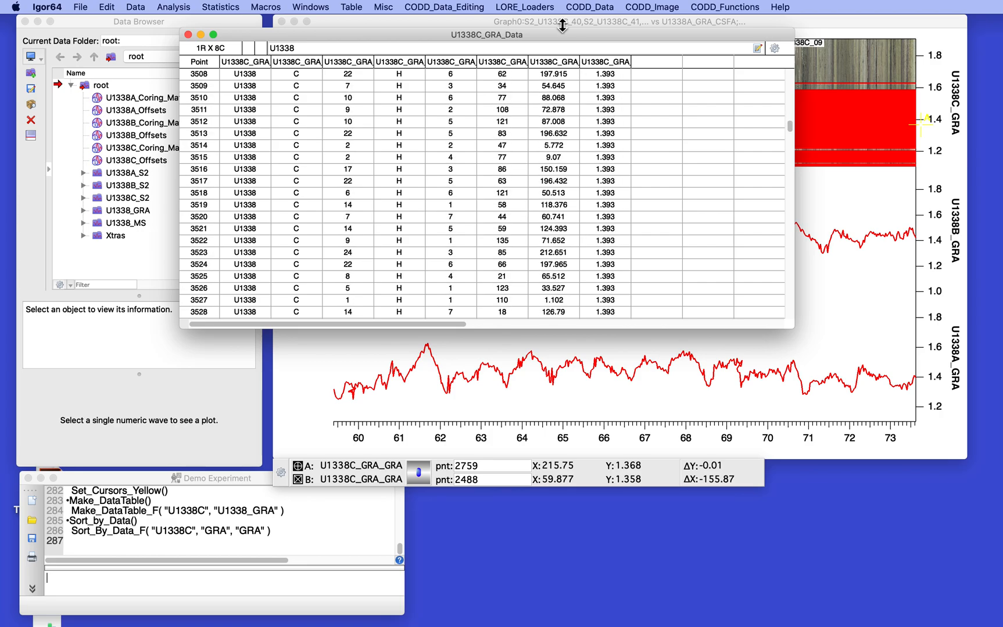
pyautogui.moveTo(555, 33); pyautogui.dragTo(634, 406)
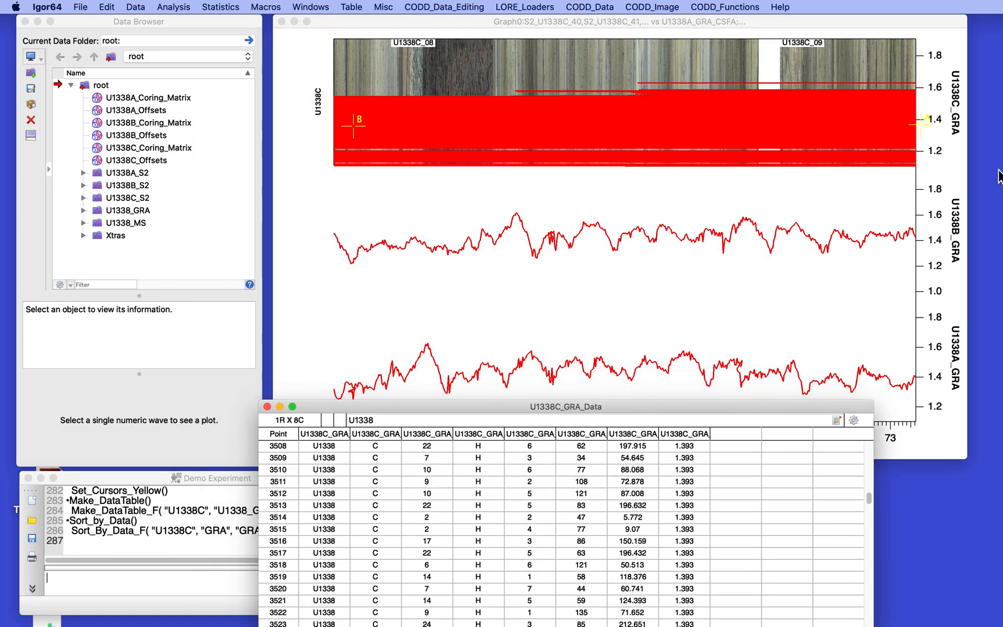
pyautogui.moveTo(487, 409); pyautogui.dragTo(429, 108)
pyautogui.moveTo(809, 198); pyautogui.dragTo(810, 384)
pyautogui.scroll(15, 605, 292)
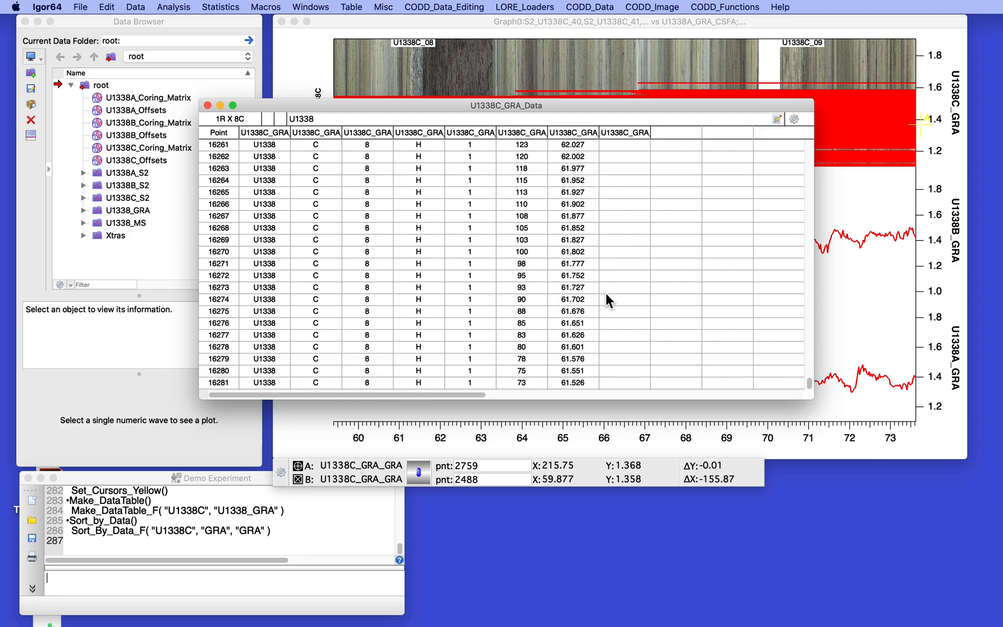
pyautogui.scroll(7, 606, 293)
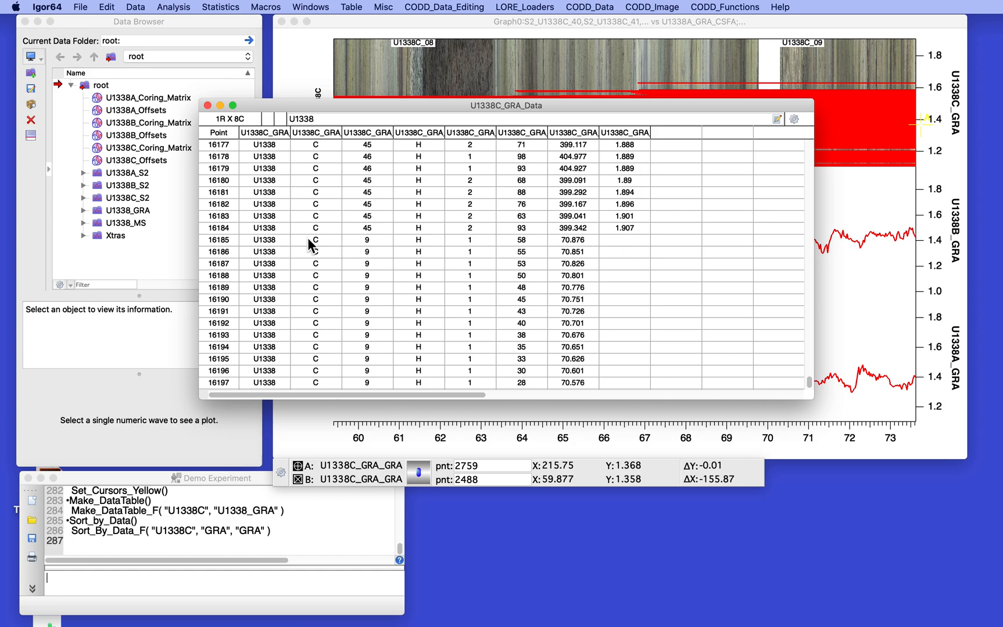
# Step: Select the blank-GRA rows 16185 through 16281 and cut them from the table
pyautogui.moveTo(219, 247); pyautogui.dragTo(220, 349)
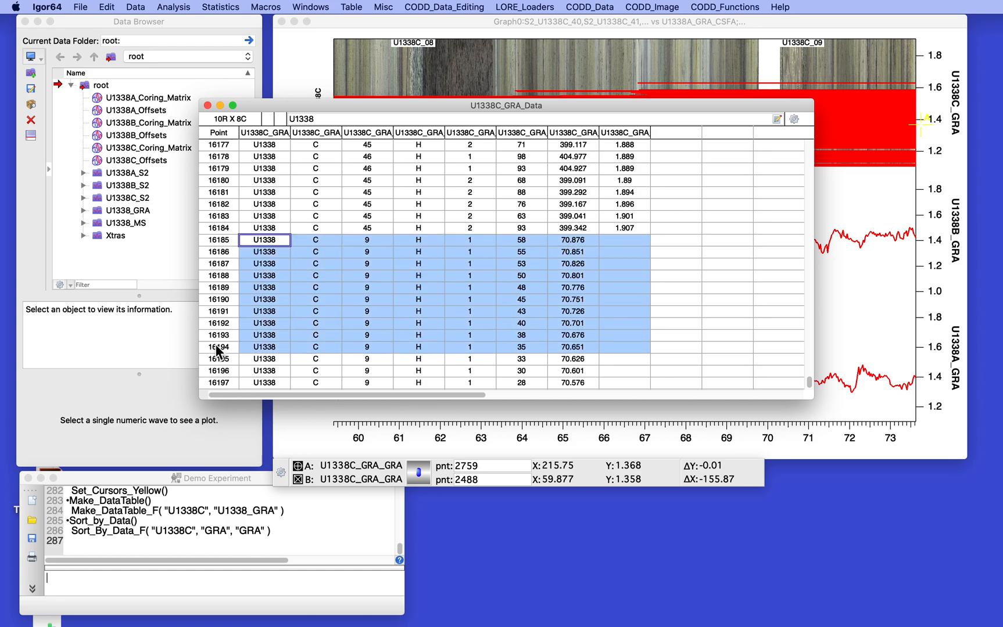
pyautogui.scroll(-10, 778, 314)
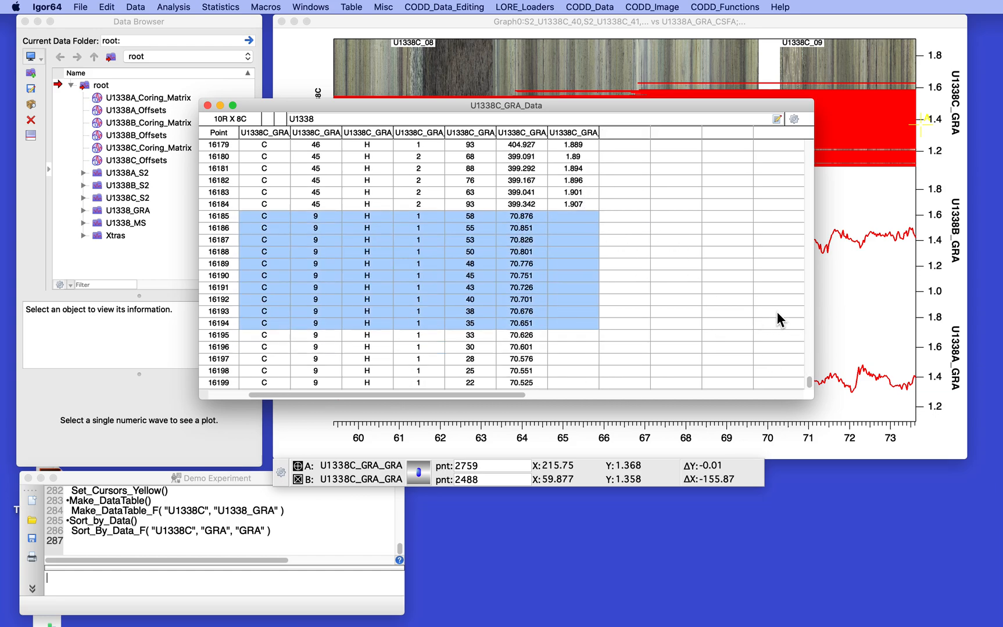
pyautogui.scroll(-15, 776, 313)
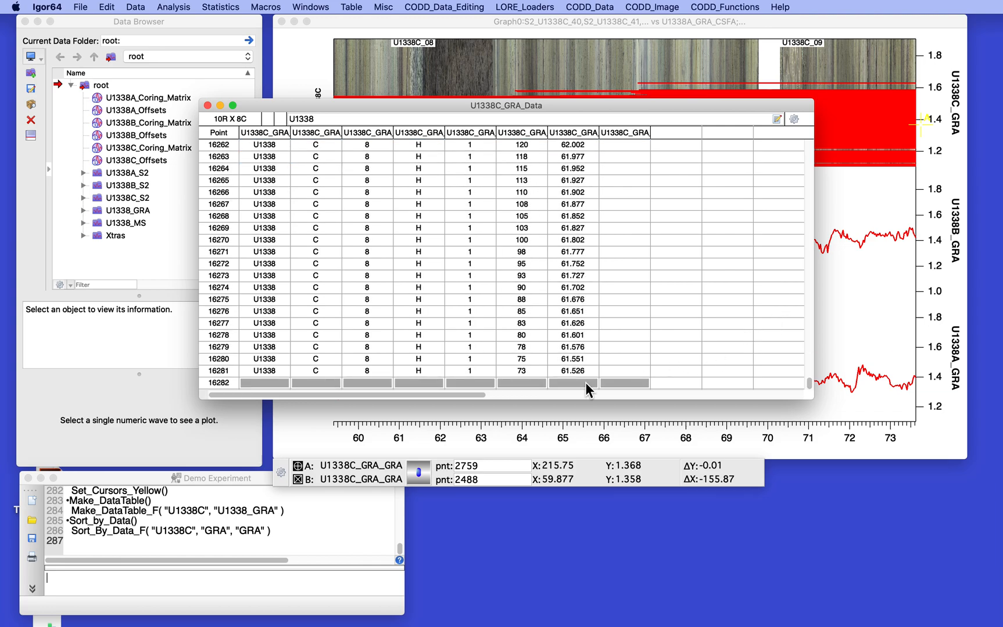
pyautogui.keyDown('shift'); pyautogui.click(216, 376); pyautogui.keyUp('shift')
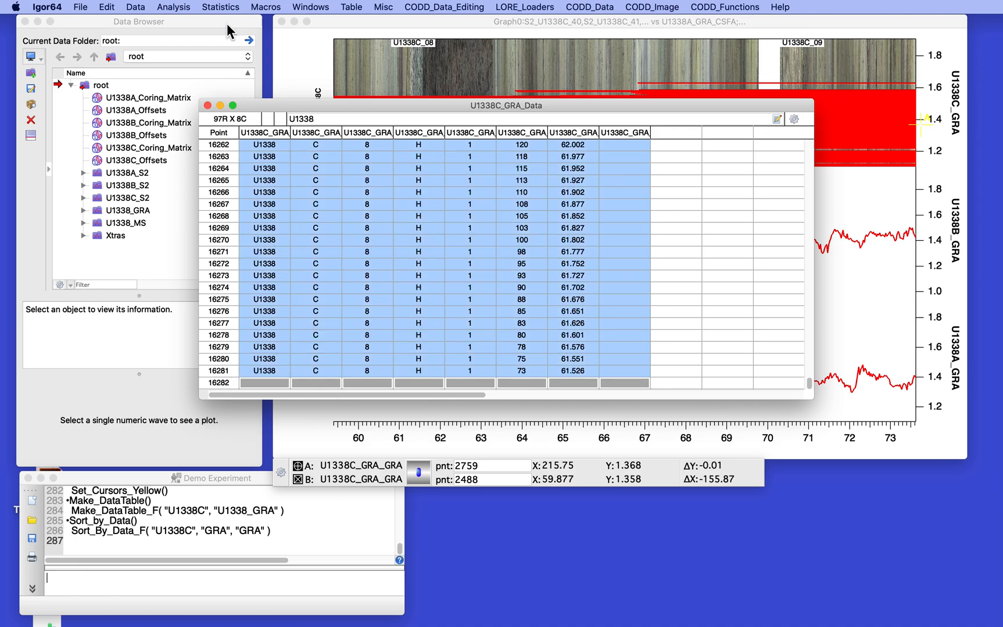
pyautogui.click(112, 7)
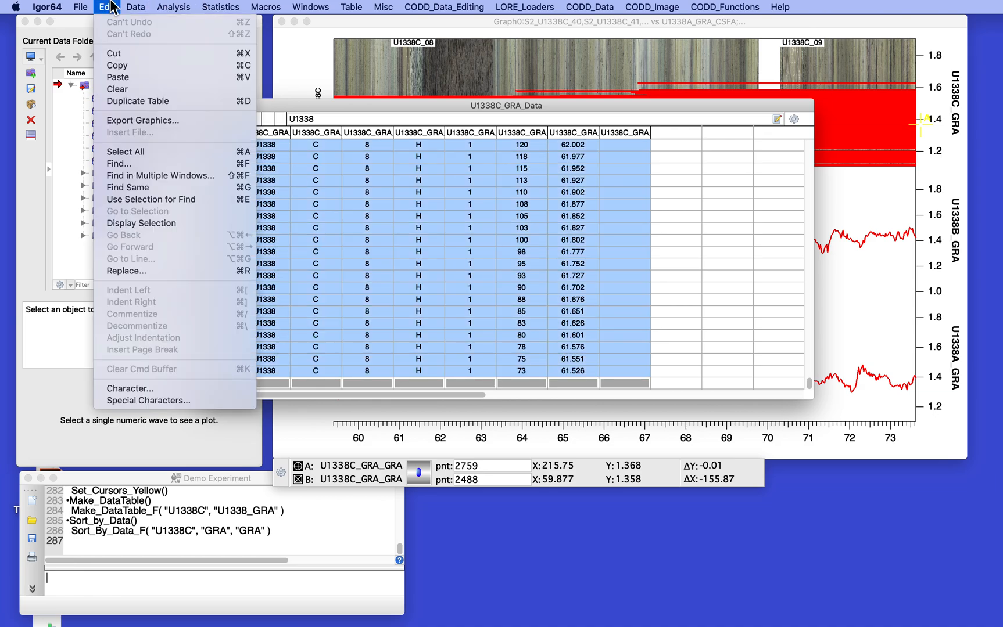
pyautogui.click(121, 52)
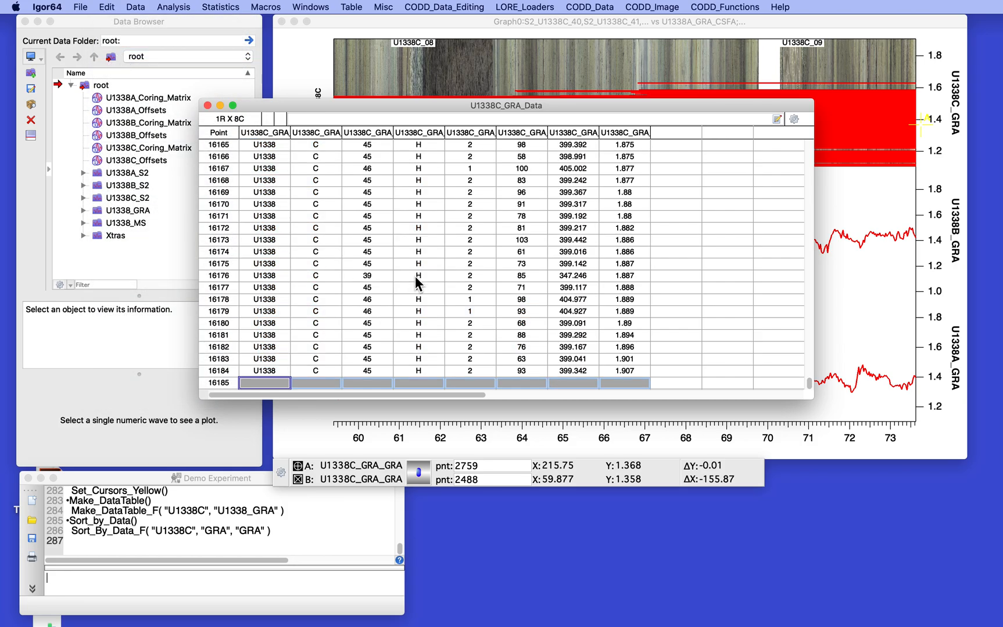
pyautogui.scroll(15, 415, 276)
pyautogui.scroll(20, 415, 276)
pyautogui.scroll(-5, 416, 276)
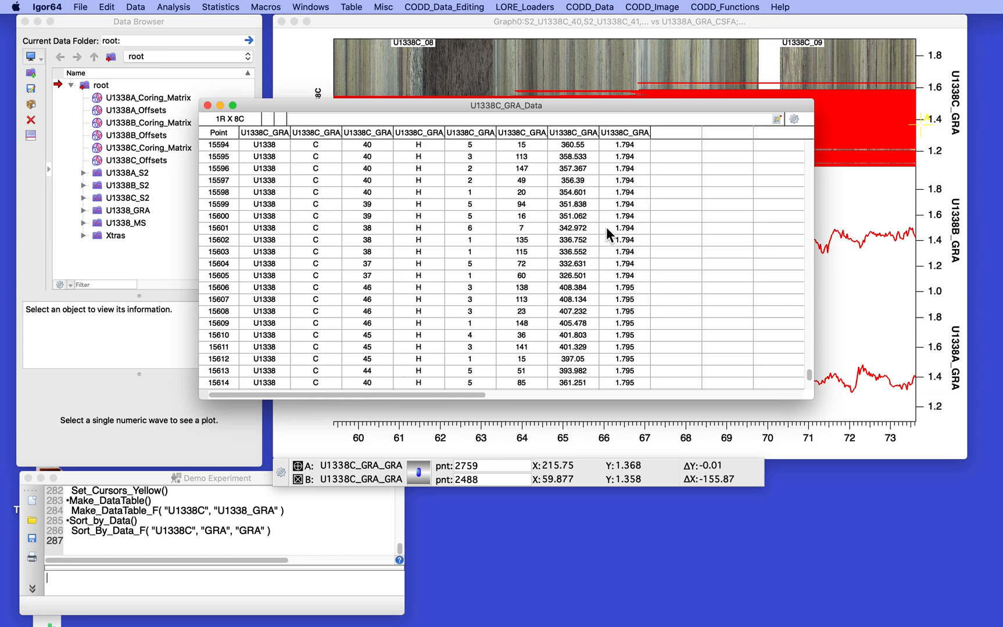
pyautogui.scroll(-20, 434, 208)
pyautogui.scroll(-20, 434, 208)
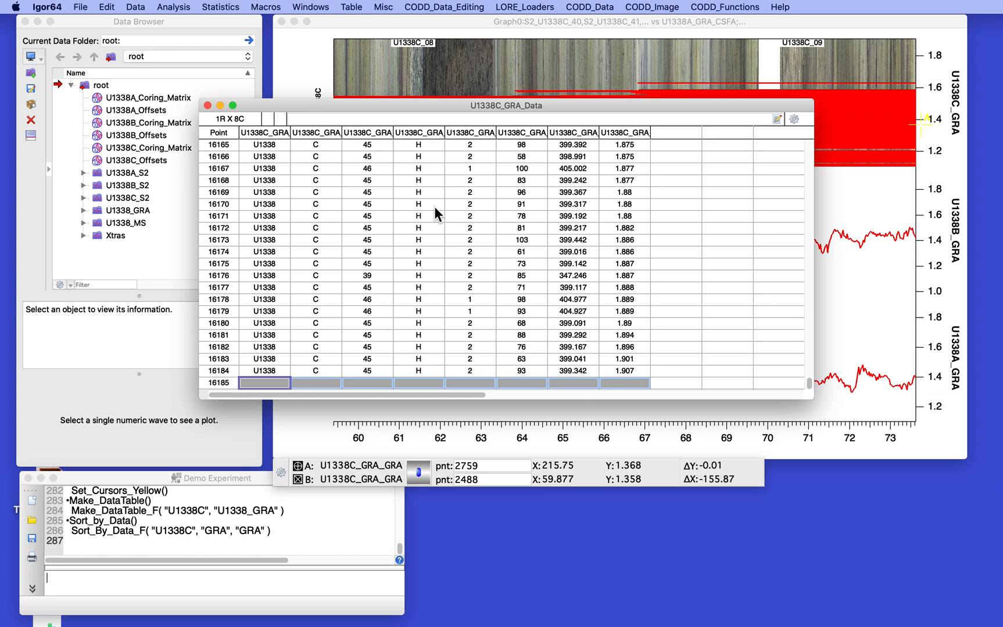
# Step: Move the table aside to uncover the graph and save the experiment
pyautogui.click(456, 6)
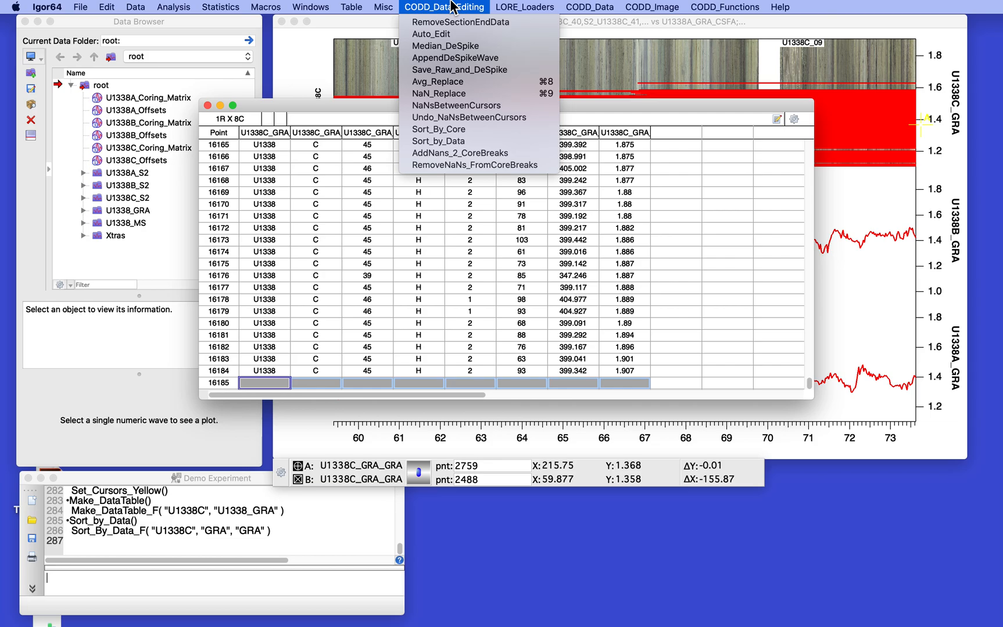
pyautogui.click(452, 6)
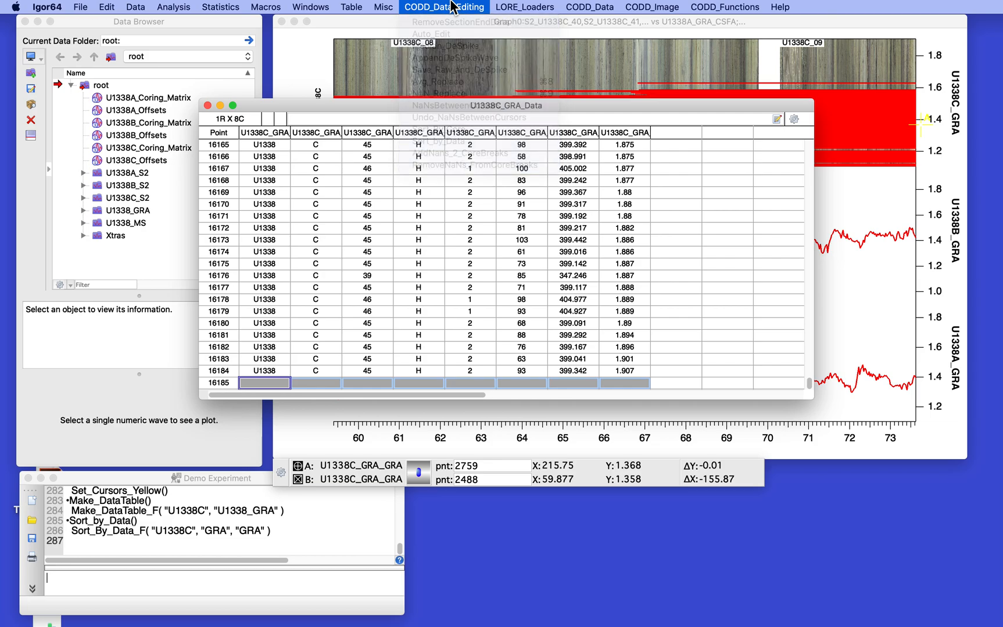
pyautogui.moveTo(440, 104); pyautogui.dragTo(429, 352)
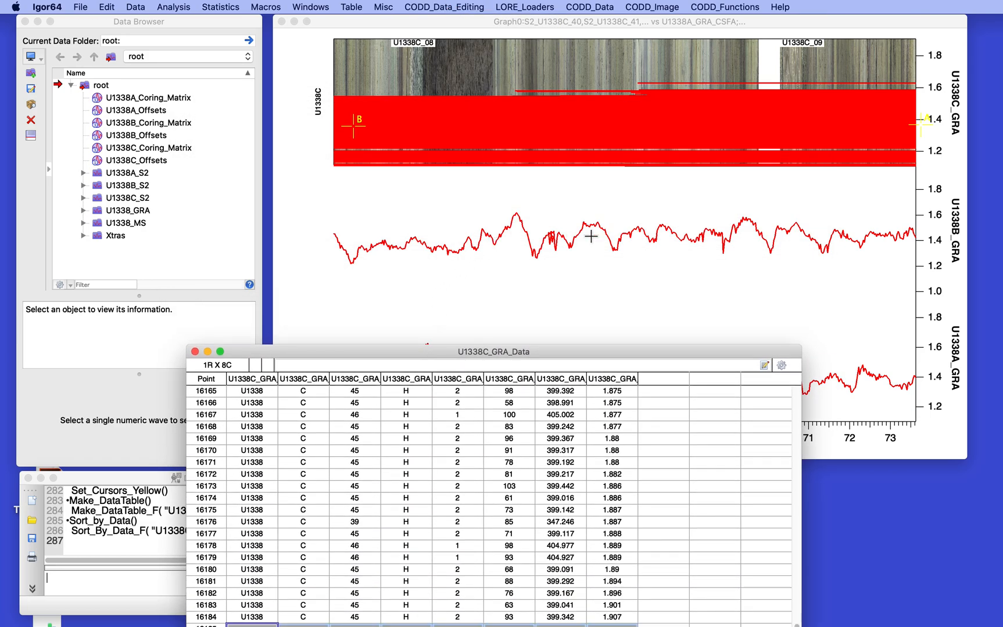
pyautogui.click(671, 220)
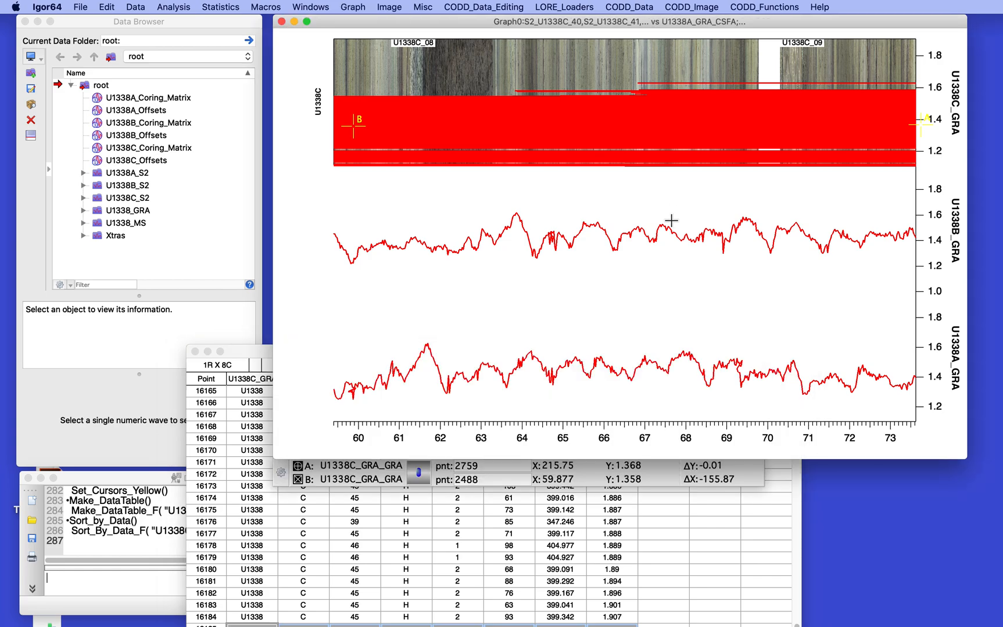
pyautogui.press('super+s')
# Step: Bring the U1338C_GRA_Data table forward and move it higher on screen
pyautogui.click(440, 557)
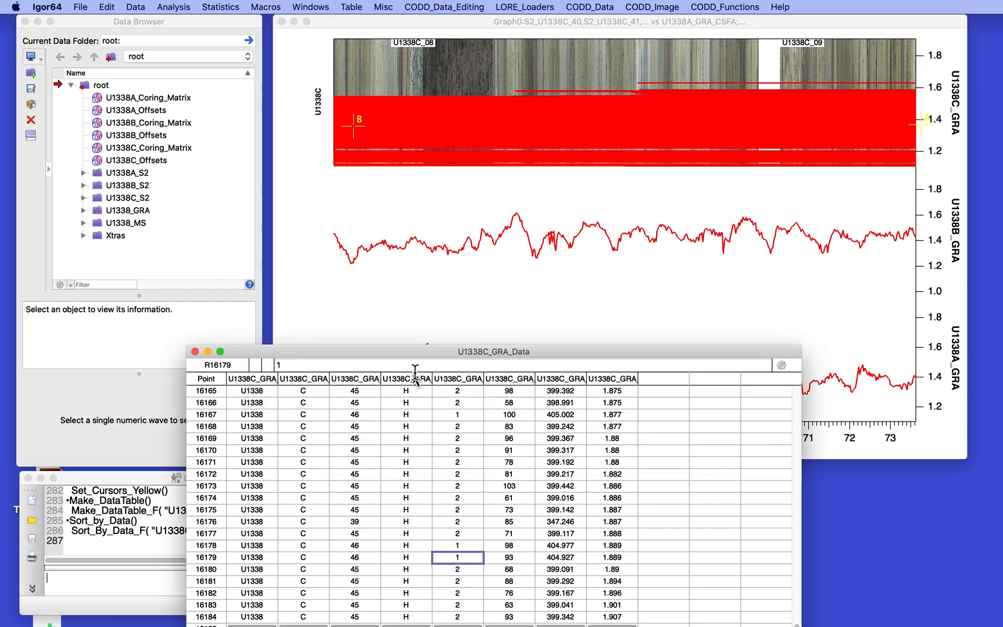
pyautogui.moveTo(413, 352); pyautogui.dragTo(418, 220)
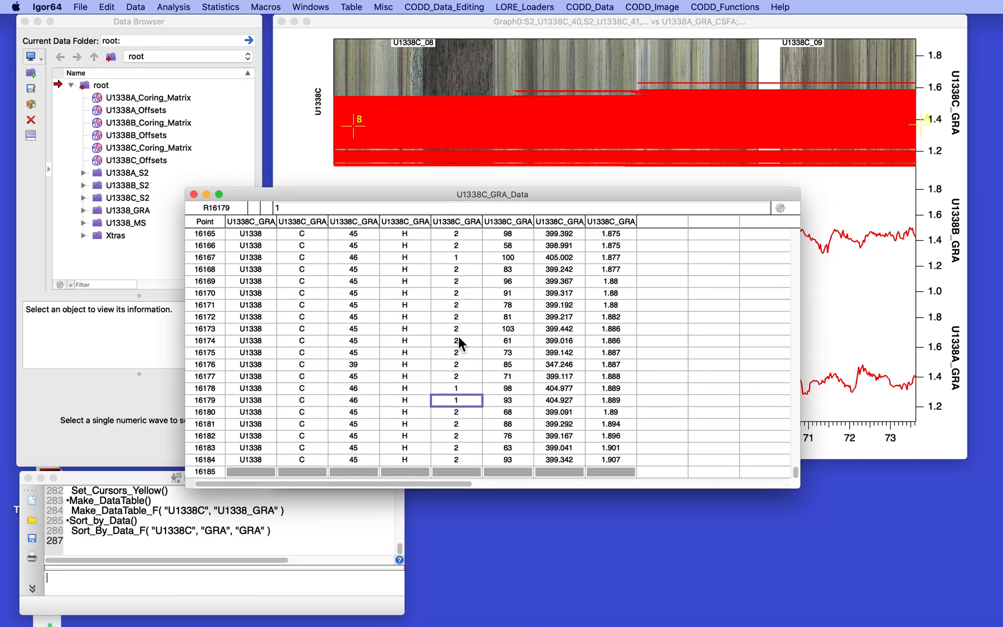
pyautogui.click(428, 6)
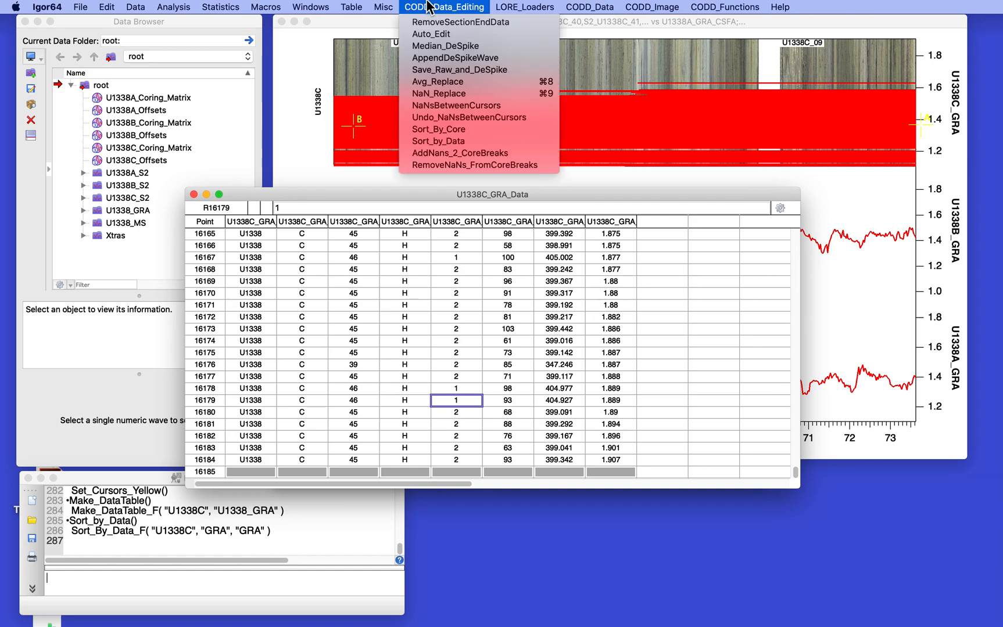
# Step: Re-sort the U1338C GRA data by core, section and depth with Sort_By_Core
pyautogui.click(487, 132)
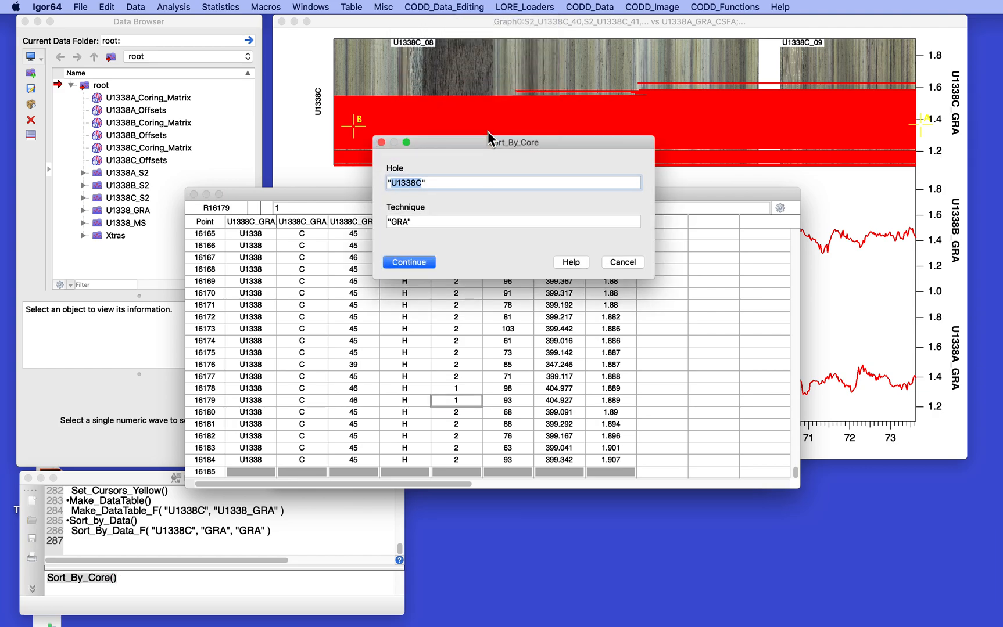
pyautogui.click(409, 262)
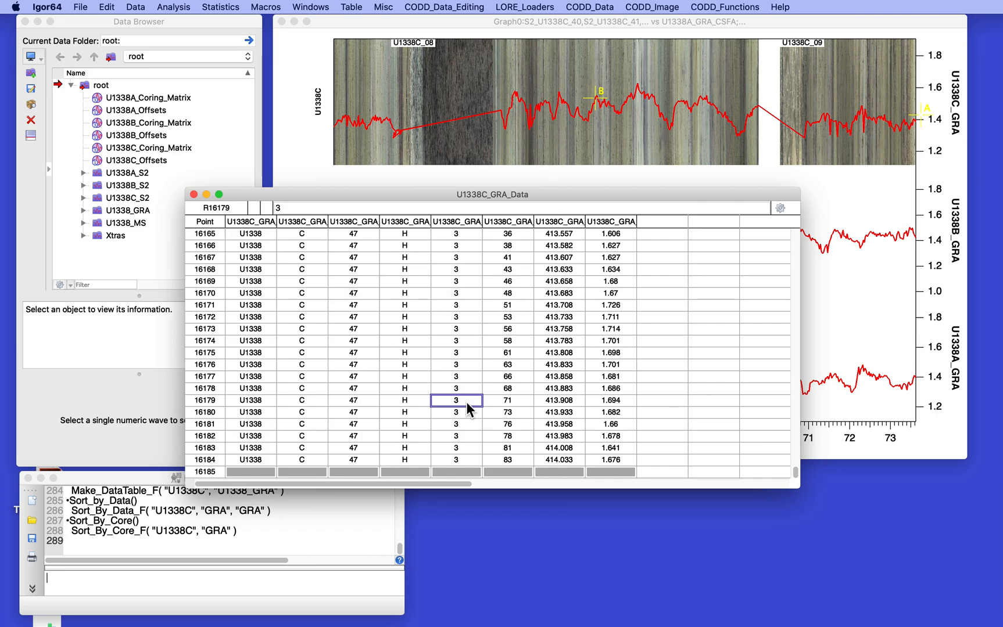
pyautogui.scroll(1, 468, 410)
pyautogui.scroll(20, 467, 404)
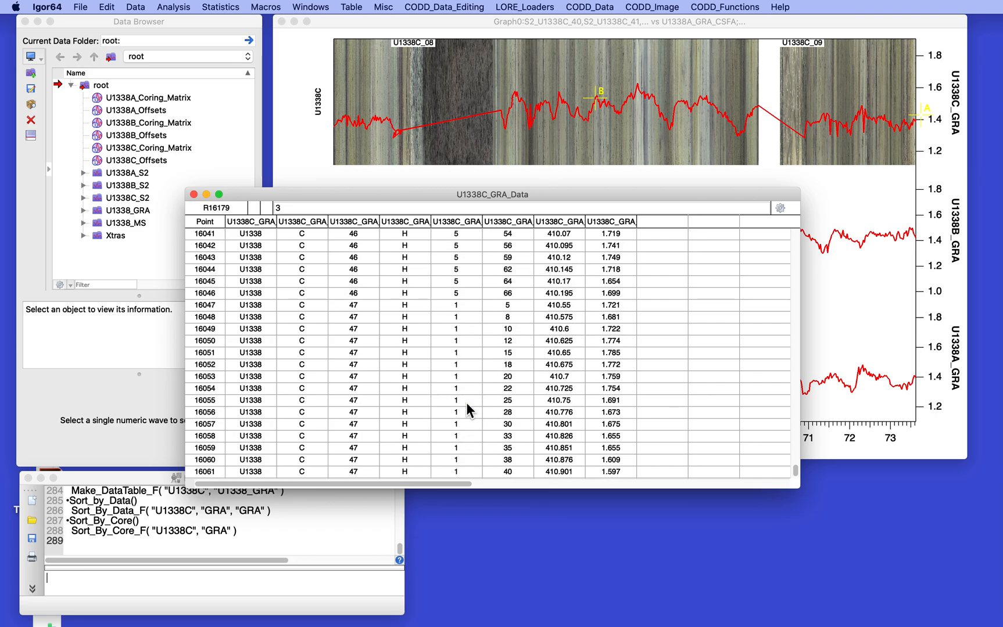
pyautogui.scroll(-6, 466, 403)
pyautogui.moveTo(359, 197); pyautogui.dragTo(453, 280)
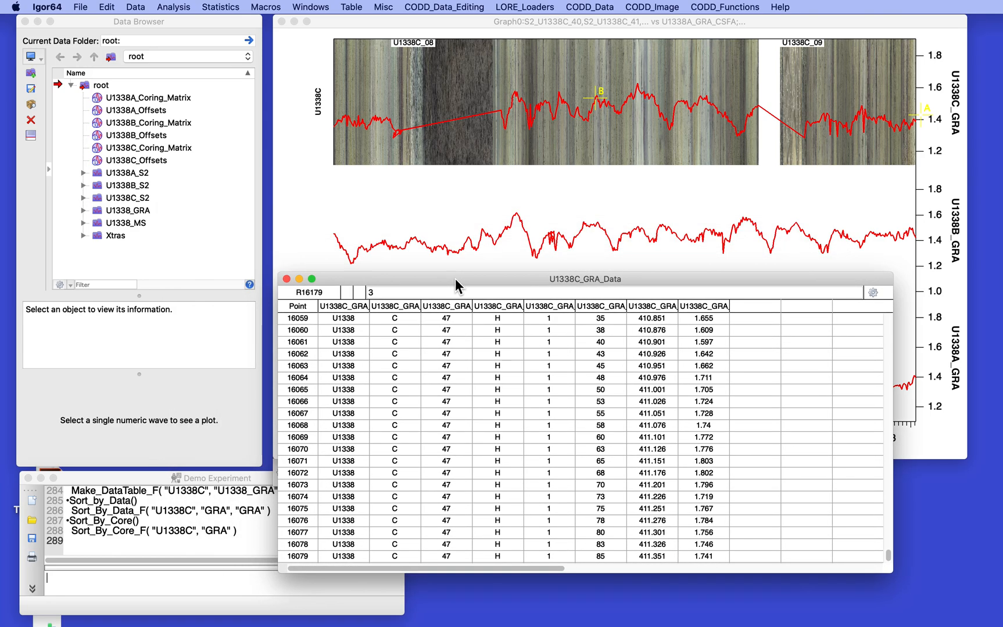
pyautogui.click(456, 7)
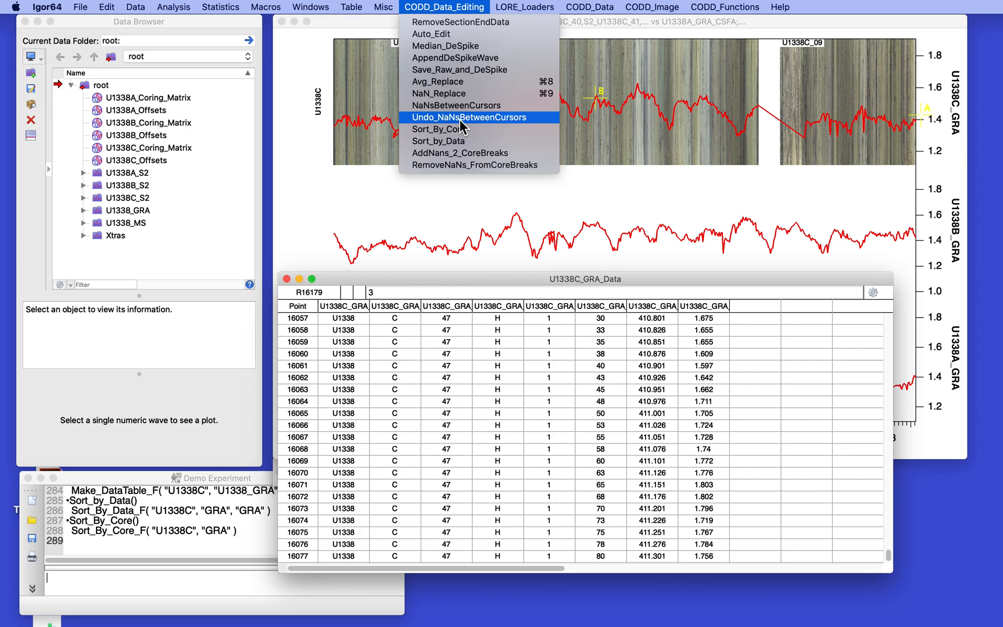
# Step: Run AddNans_2_CoreBreaks for U1338C GRA so the curve breaks between cores 08 and 09
pyautogui.click(448, 156)
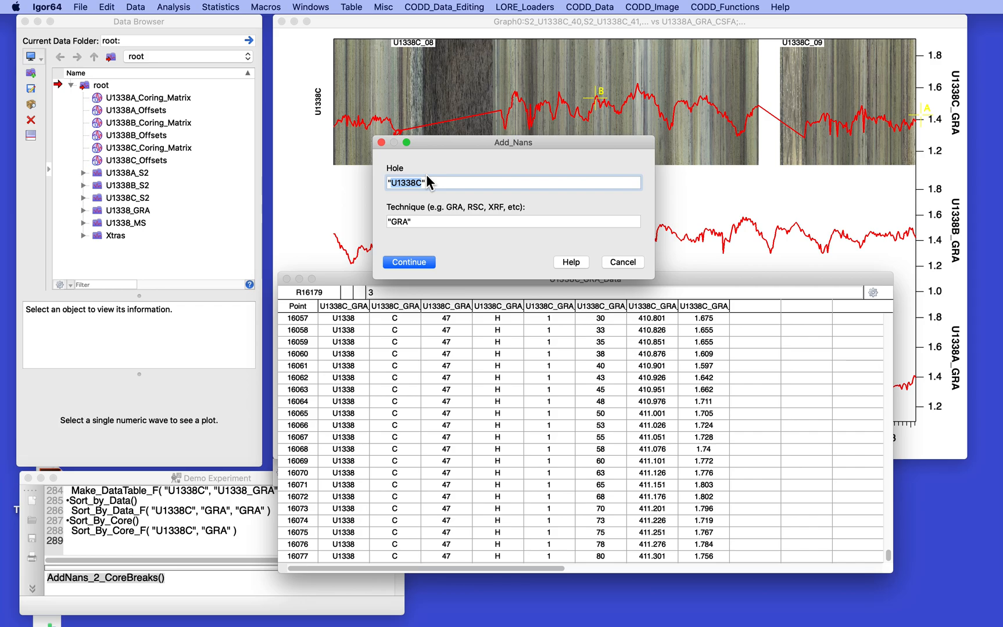
pyautogui.click(409, 262)
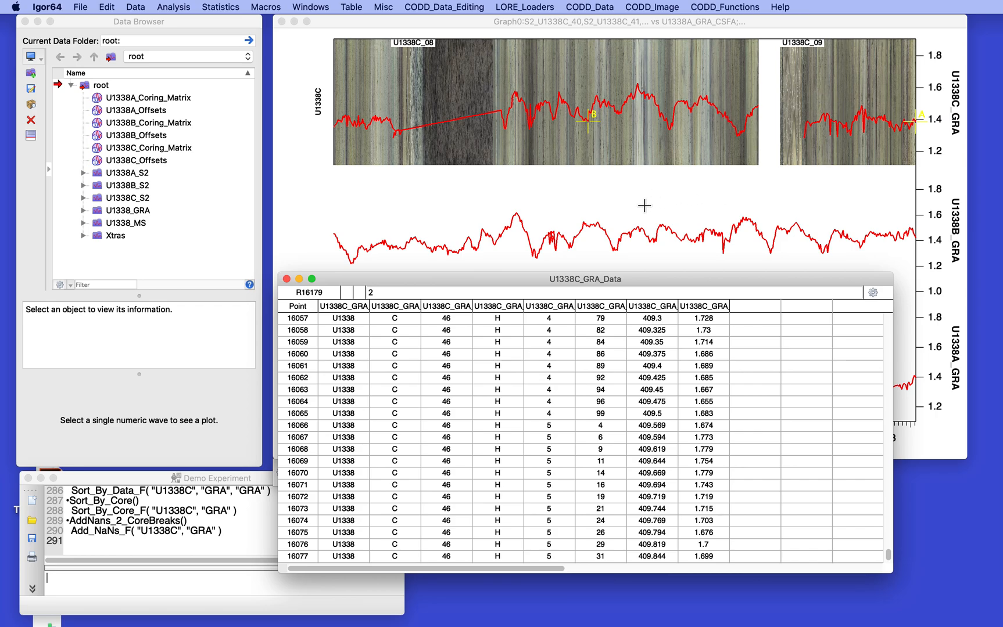
pyautogui.click(568, 203)
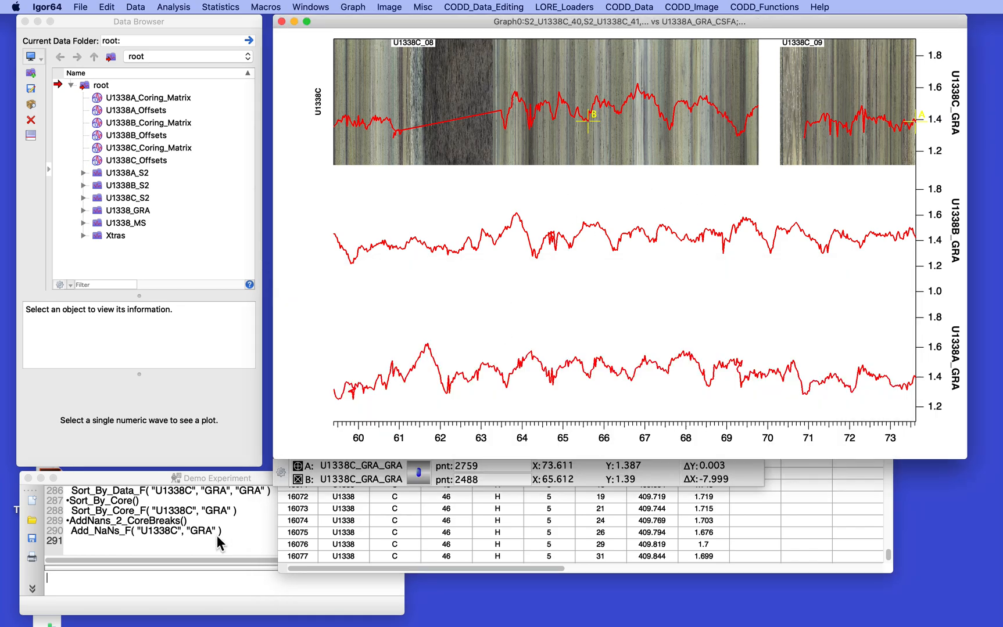
# Step: Rerun the Add_NaNs_F command from history with the hole changed to U1338B
pyautogui.click(109, 531)
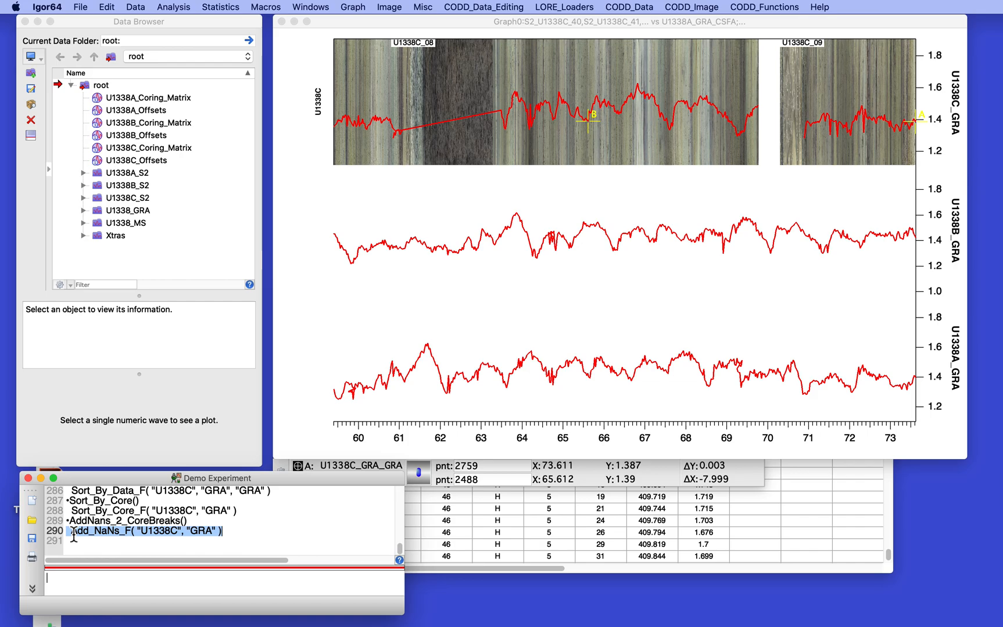
pyautogui.press('Return')
pyautogui.click(160, 578)
pyautogui.press('BackSpace')
pyautogui.write('B')
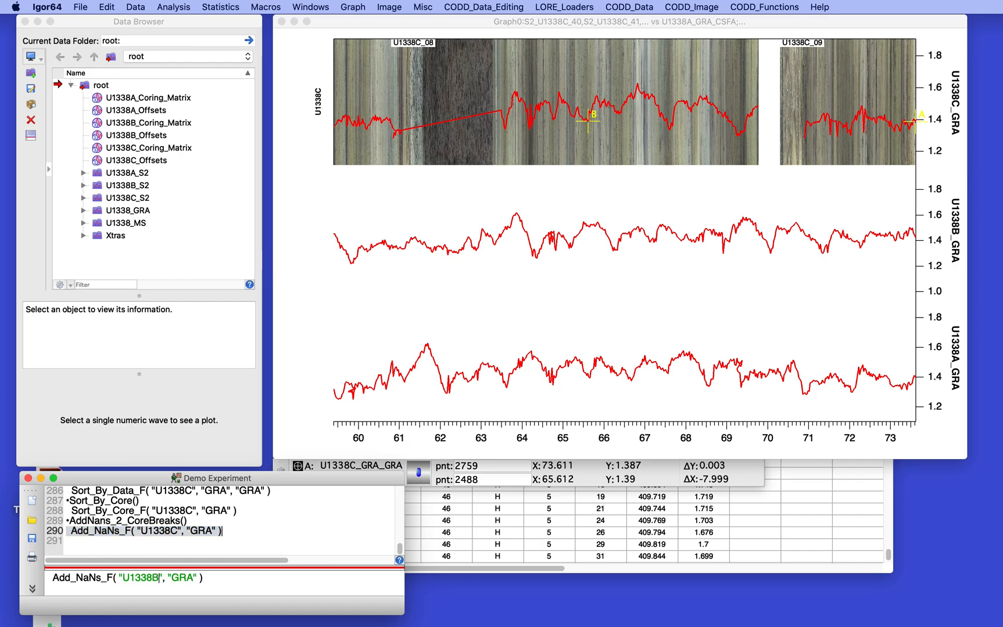
pyautogui.press('Return')
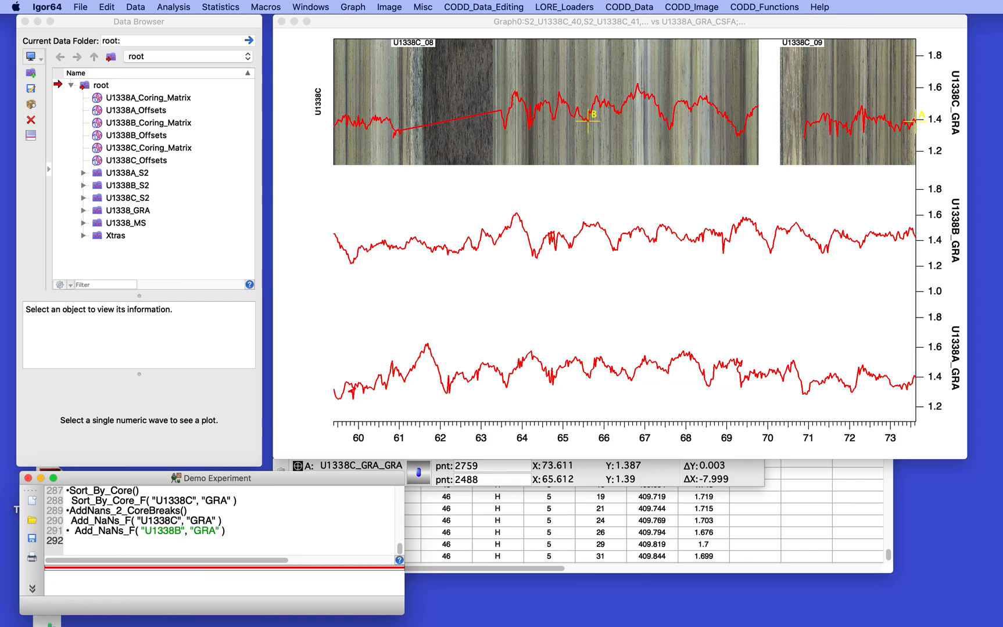
# Step: Rerun the Add_NaNs_F command with the hole changed to U1338A
pyautogui.click(68, 531)
pyautogui.press('Return')
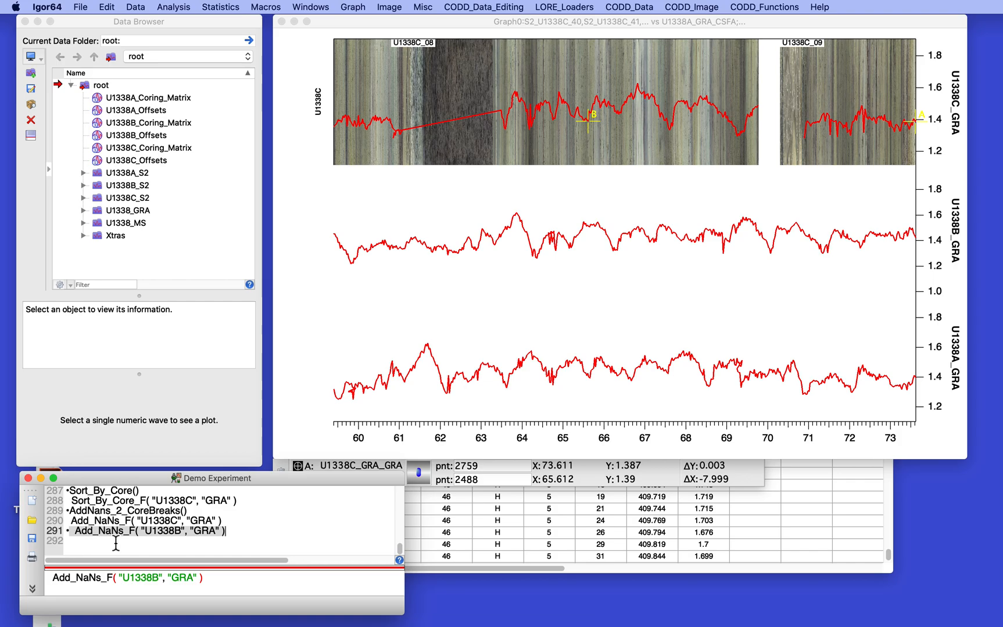
pyautogui.click(159, 578)
pyautogui.press('BackSpace')
pyautogui.write('A')
pyautogui.press('Return')
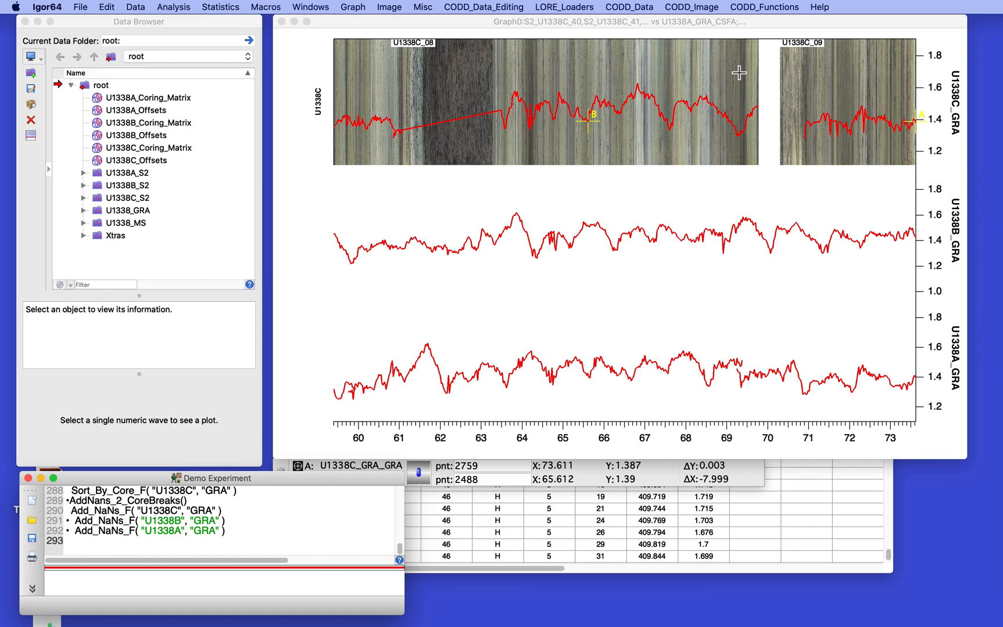
# Step: Run RemoveNaNs_FromCoreBreaks from the CODD data-editing menu on the U1338A GRA data
pyautogui.click(491, 6)
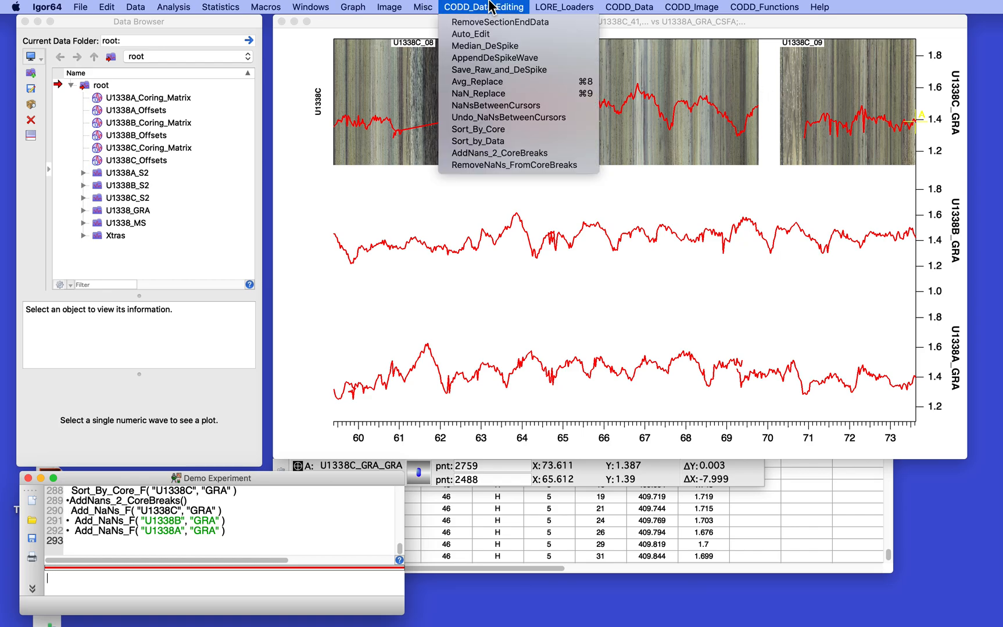
pyautogui.click(509, 166)
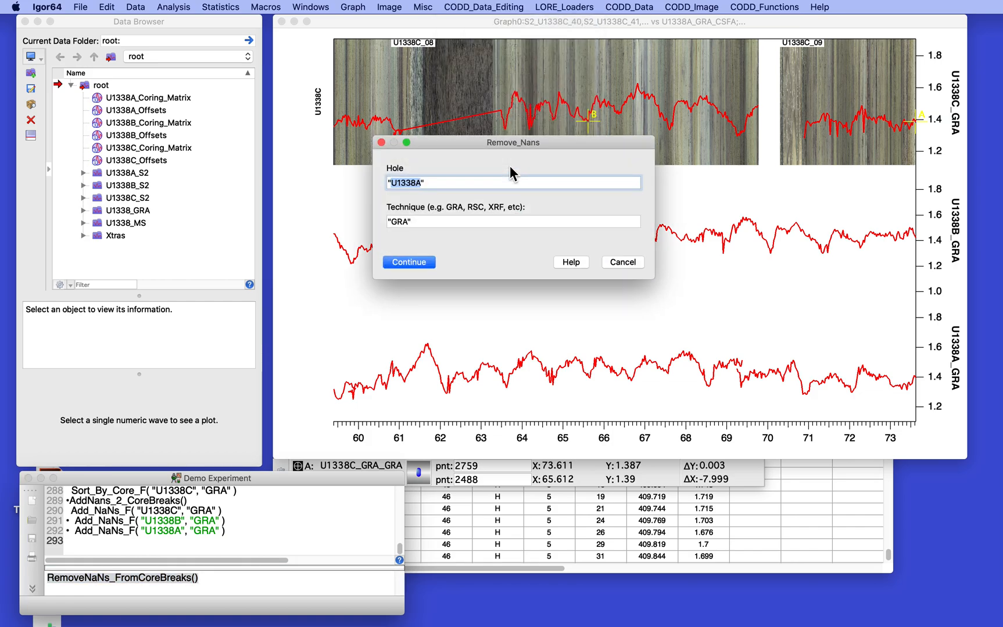
pyautogui.click(408, 261)
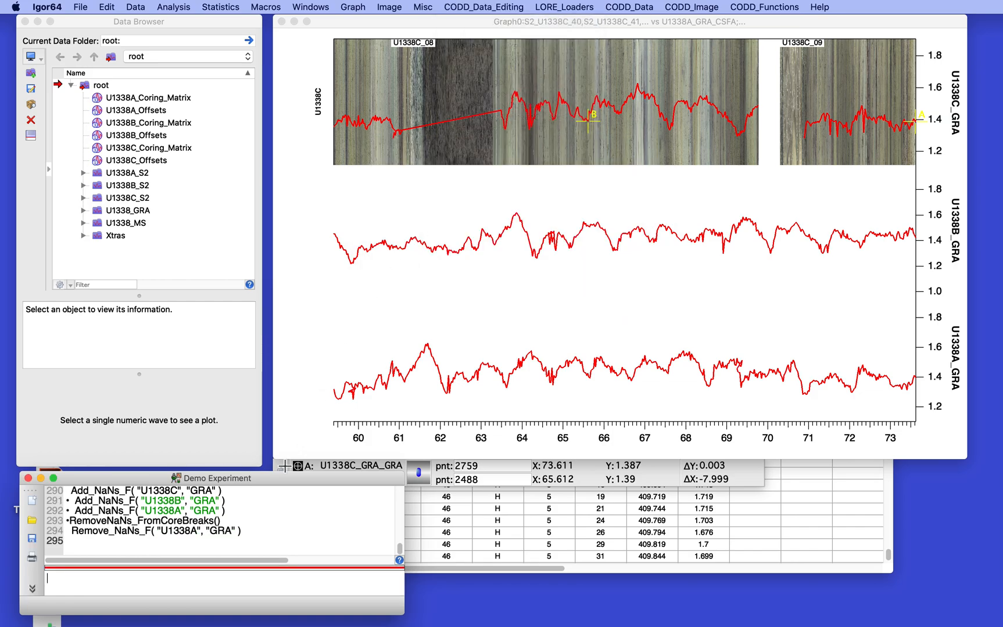
# Step: Rerun the Remove_NaNs_F command from the command line with the hole changed to U1338B
pyautogui.click(73, 531)
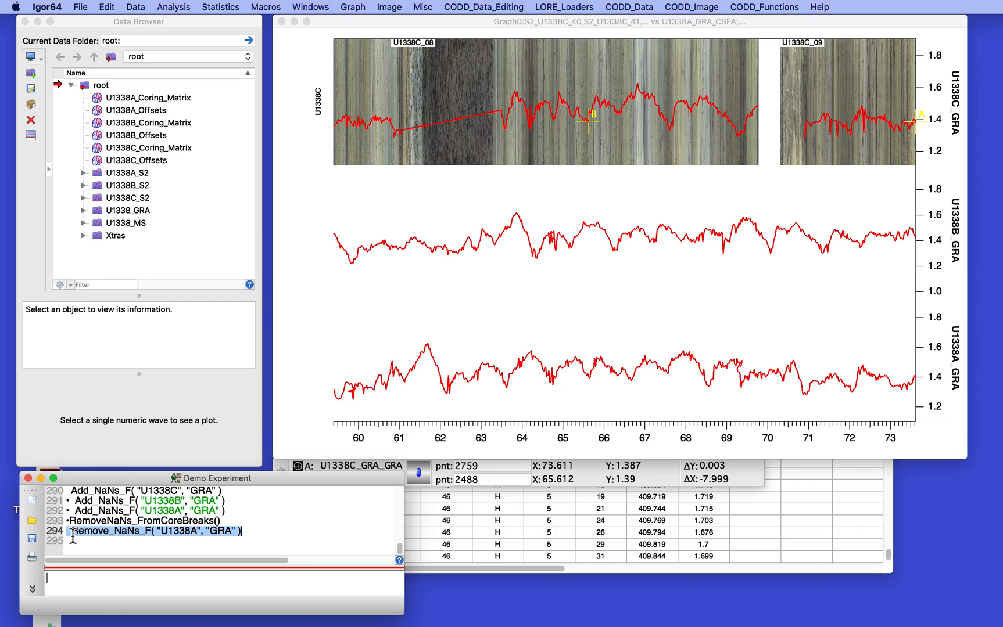
pyautogui.press('Return')
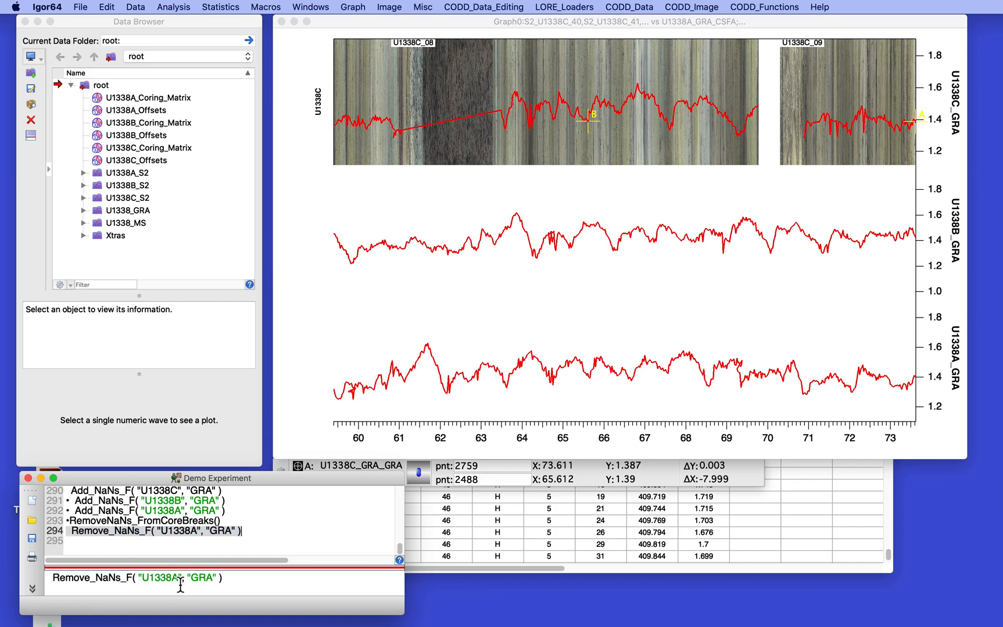
pyautogui.click(179, 584)
pyautogui.press('BackSpace')
pyautogui.press('Return')
# Step: Rerun Remove_NaNs_F for hole U1338C, closing the gap between cores 08 and 09
pyautogui.click(75, 542)
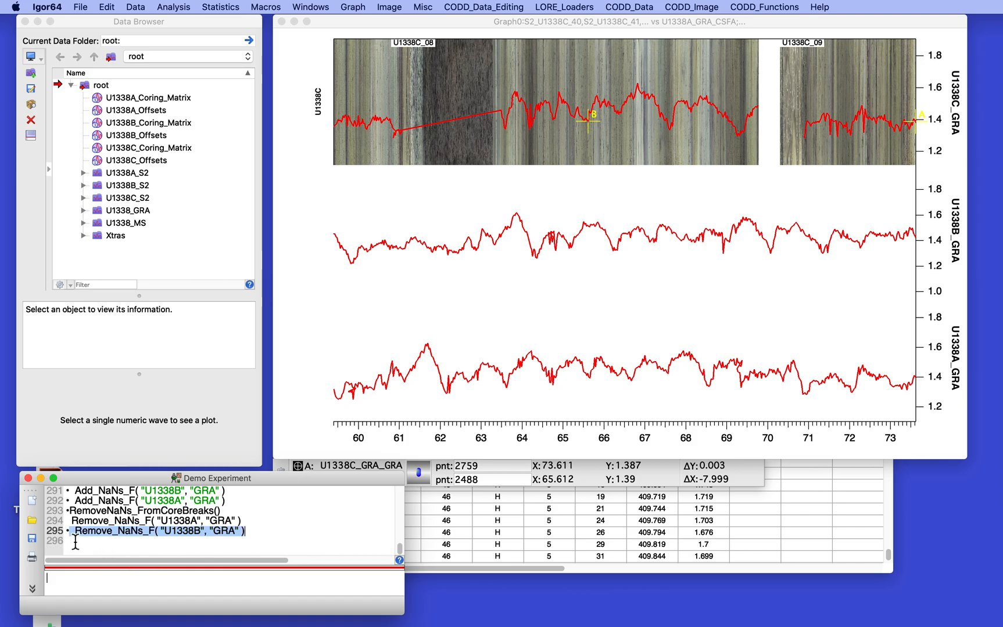
pyautogui.press('Return')
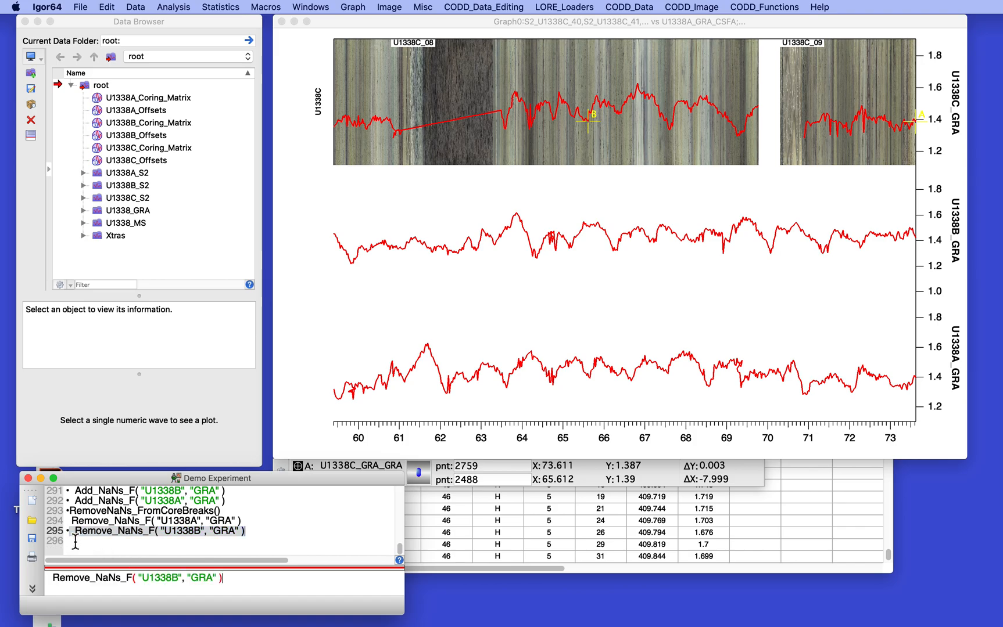
pyautogui.click(179, 578)
pyautogui.press('BackSpace')
pyautogui.write('C')
pyautogui.click(249, 586)
pyautogui.press('Return')
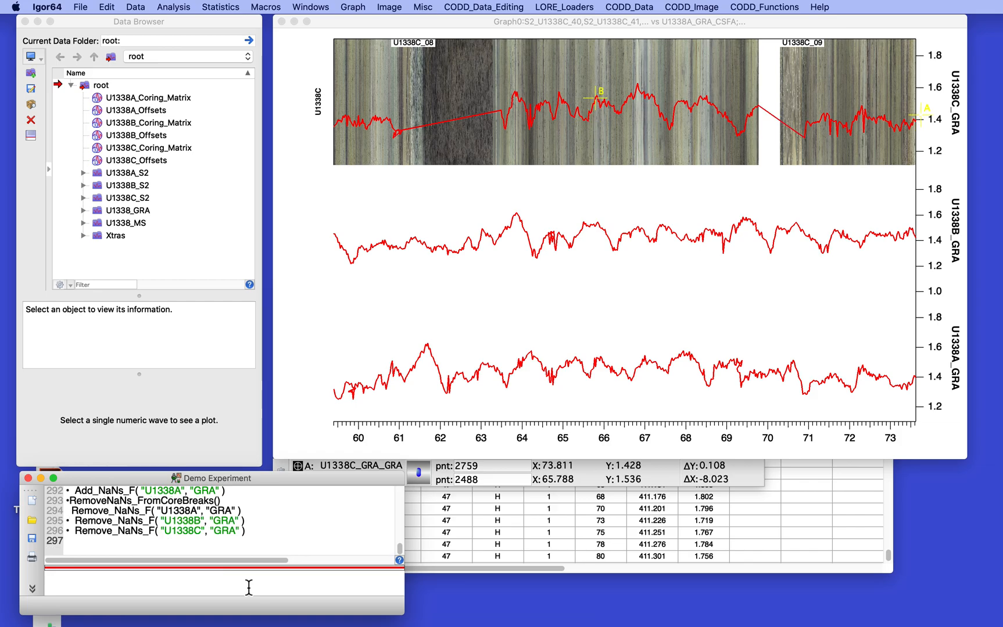